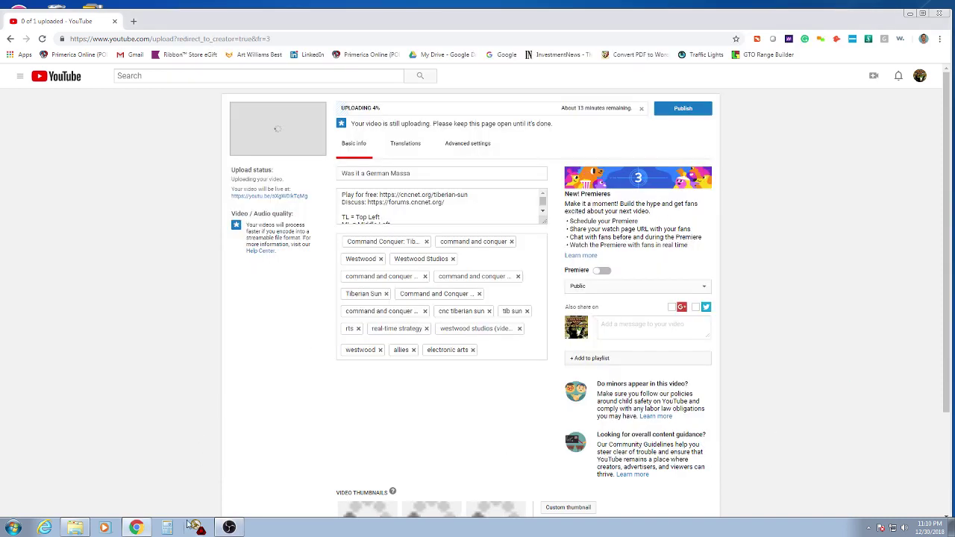
Play the recorded Tiberian Sun match video from the Videos library full-screen.
click(75, 527)
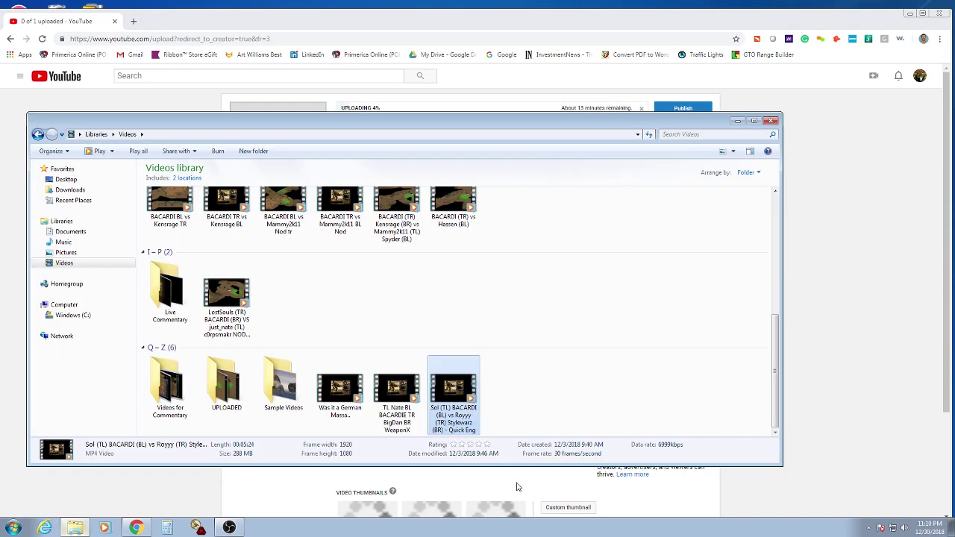
double_click(457, 389)
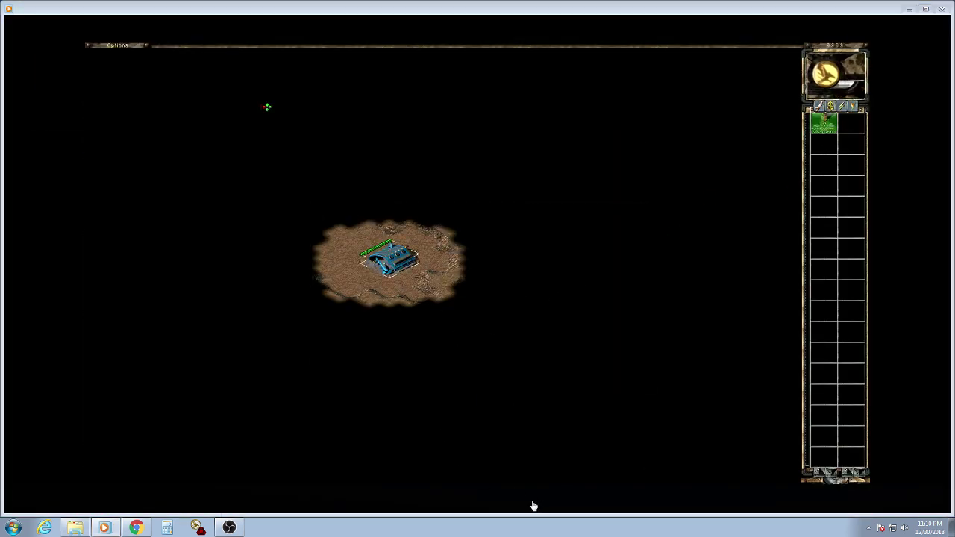
Place a power plant and a barracks beside the construction yard.
click(348, 288)
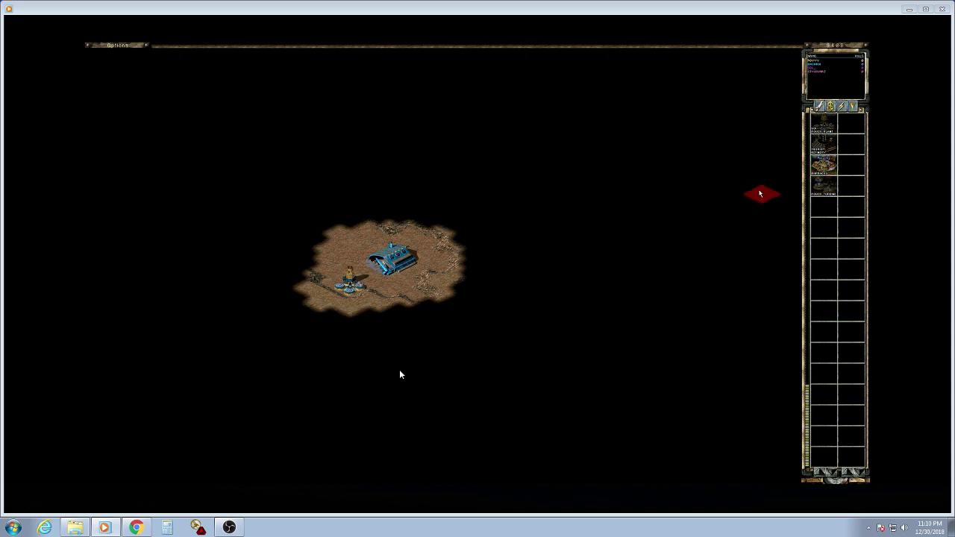
click(349, 307)
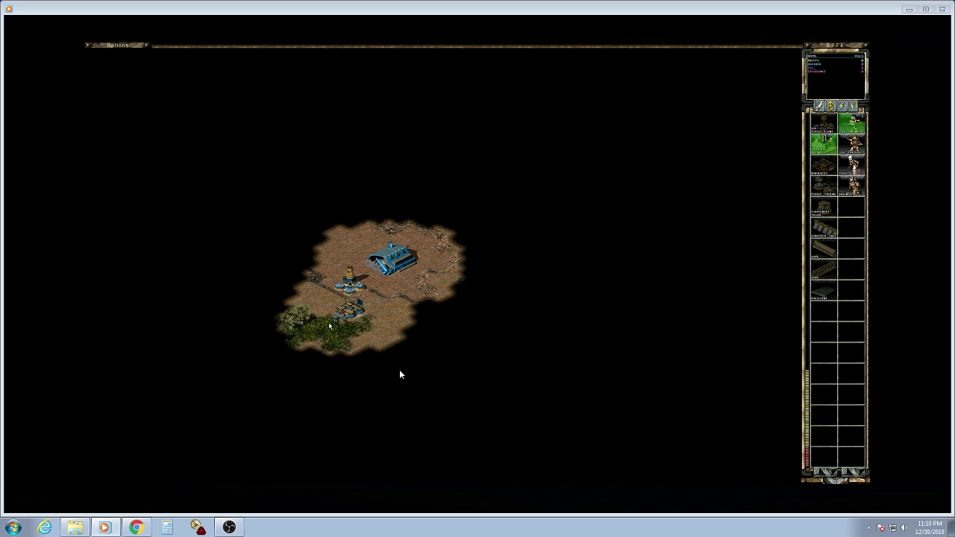
key(Up)
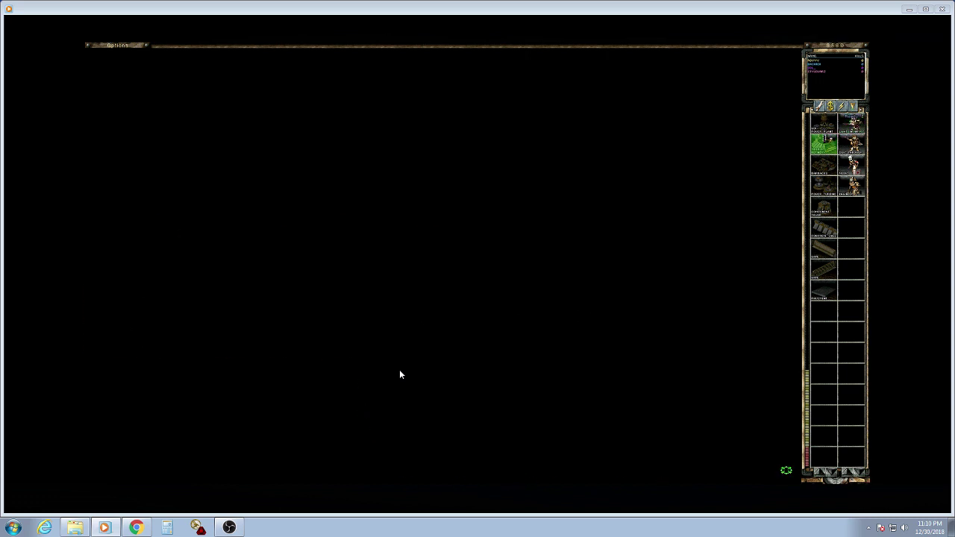
key(Down)
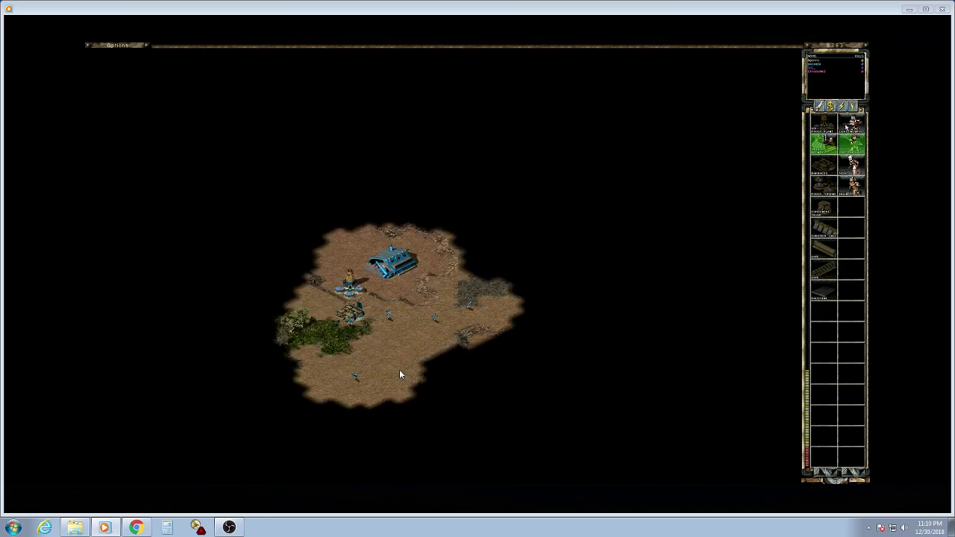
Alternate the view between the scouting infantry and the base, glancing north toward enemy territory.
key(Up)
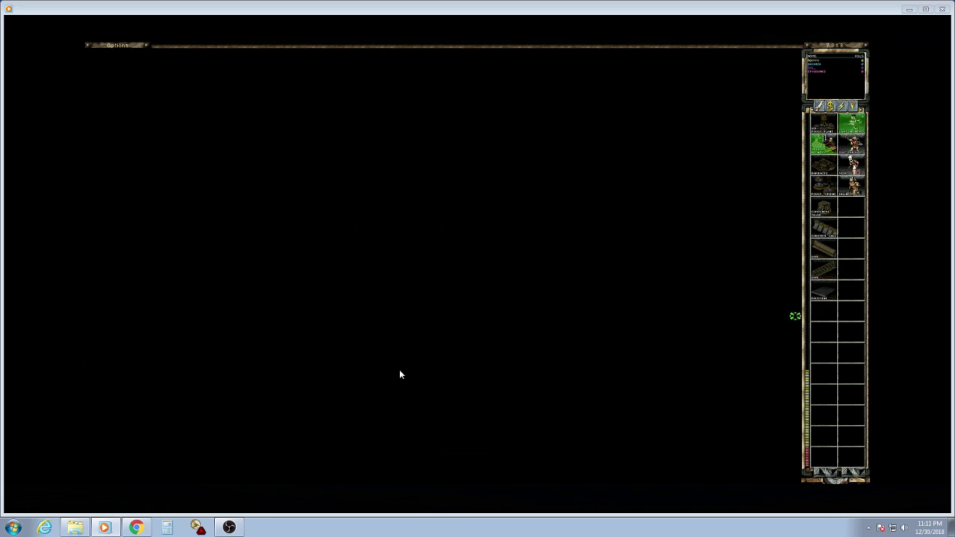
key(Down)
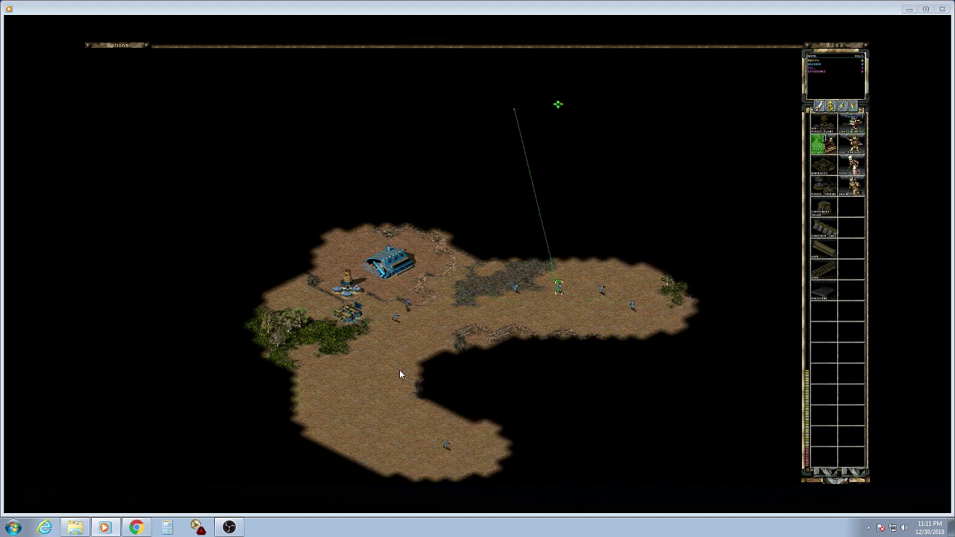
key(Up)
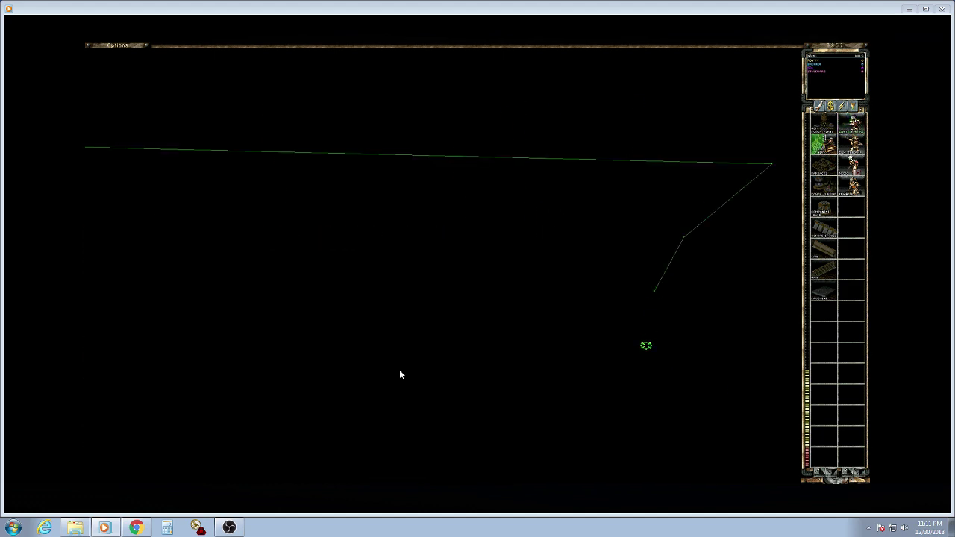
key(Down)
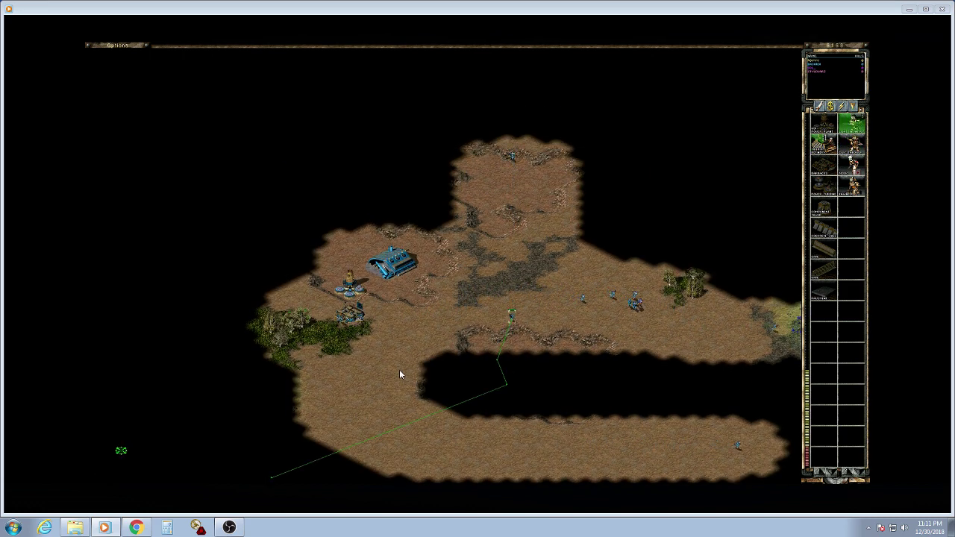
key(Up)
key(Up)
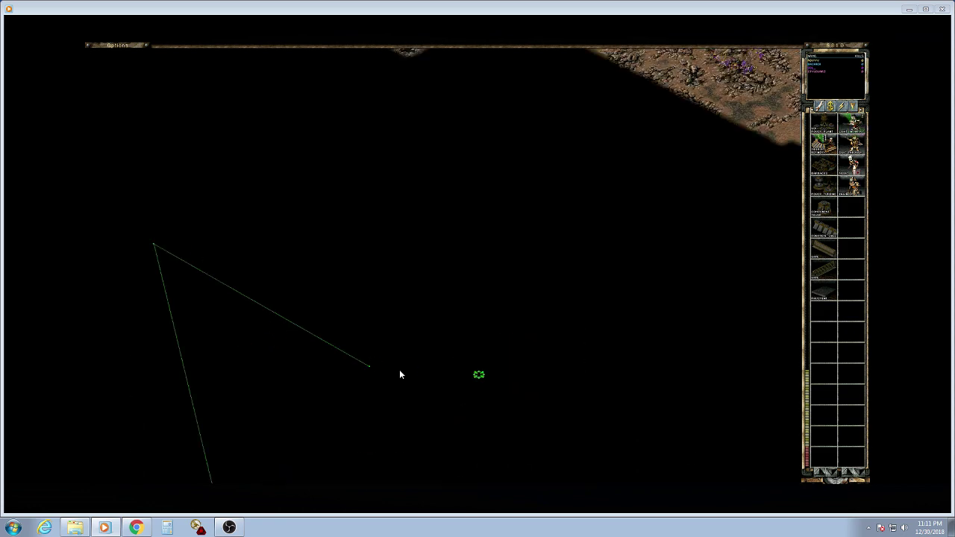
key(Up)
key(Up)
key(h)
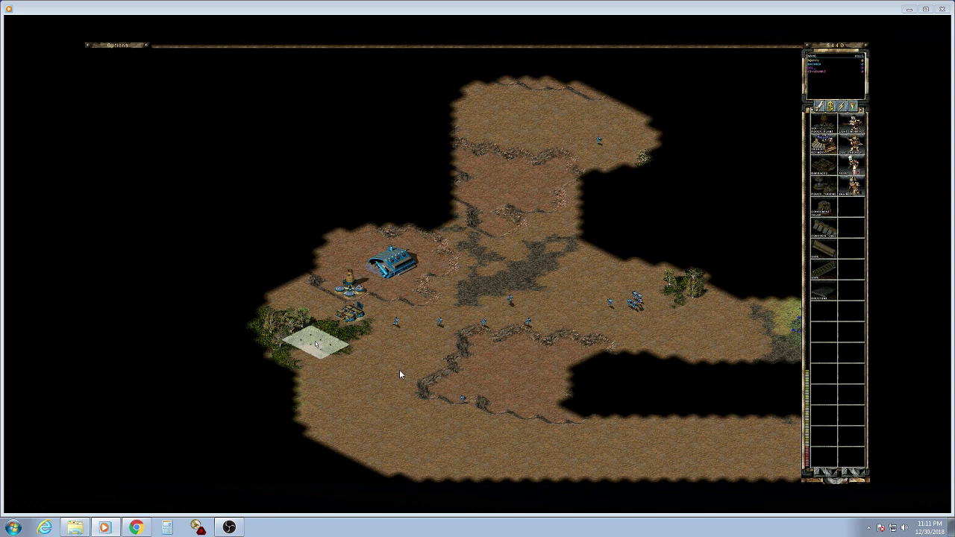
Place a refinery and survey the terrain east beyond the tiberium field.
click(316, 344)
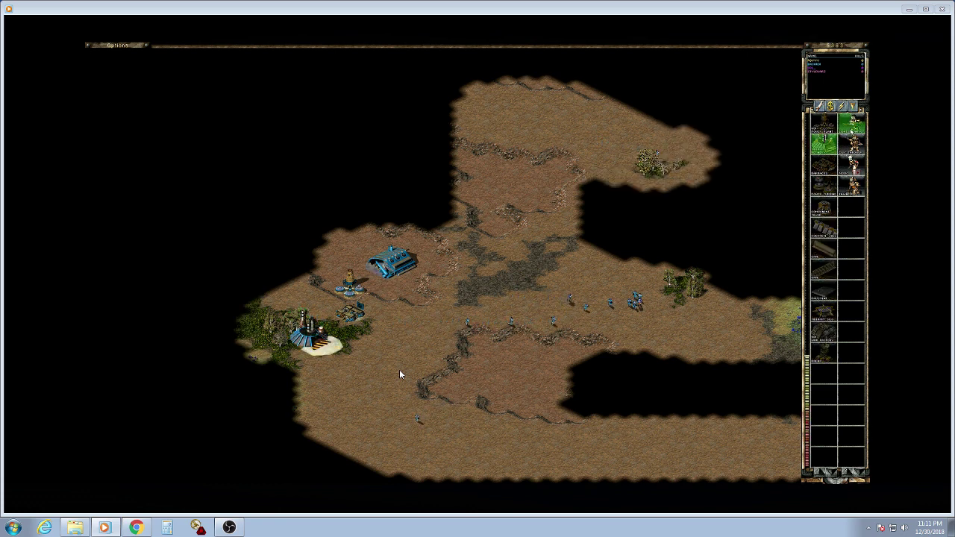
key(Right)
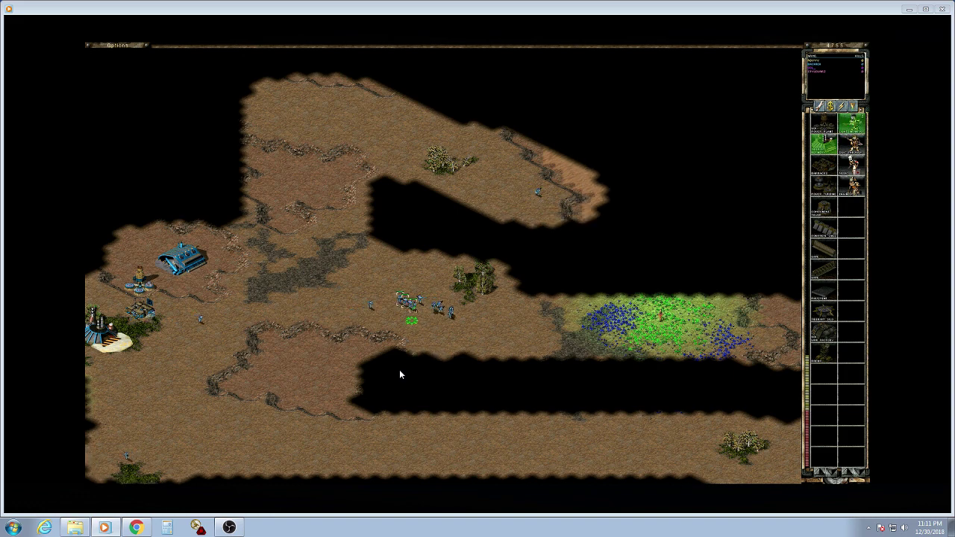
key(Up)
key(Right)
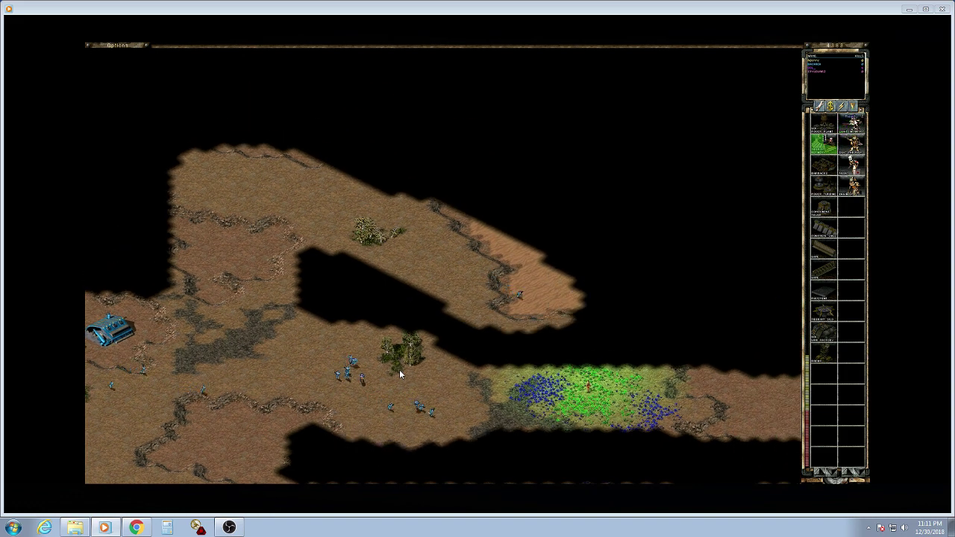
key(Down)
key(Left)
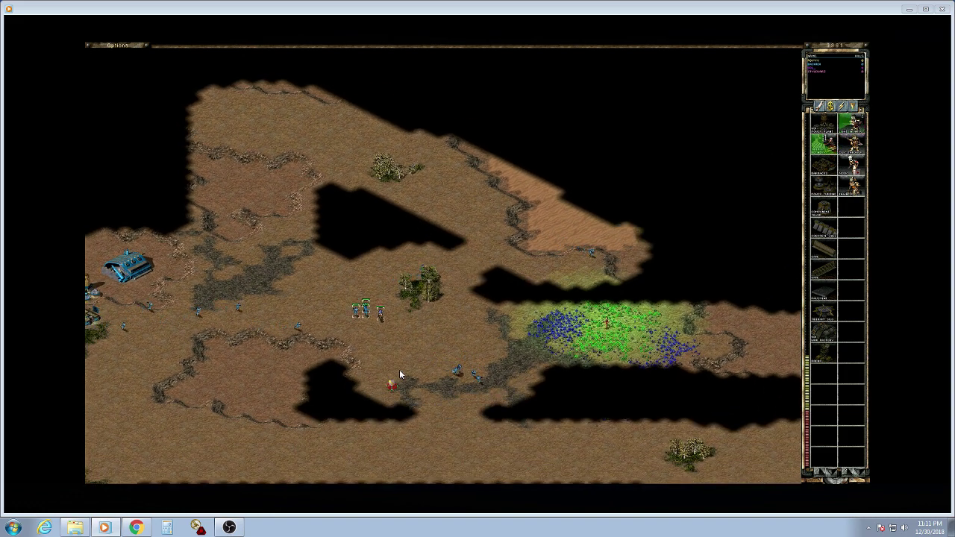
key(Up)
key(Right)
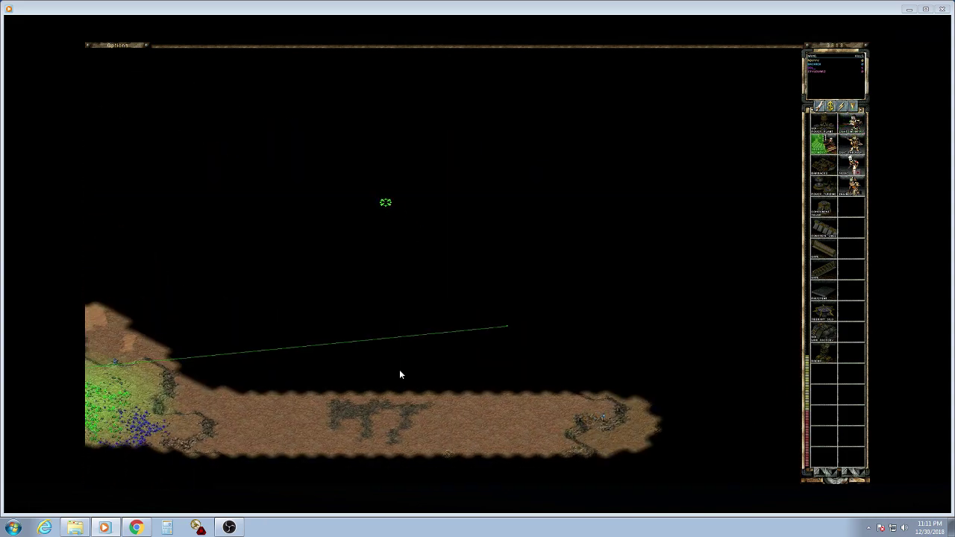
key(Down)
key(Left)
Box-select the infantry groups and send them southeast and east of the base.
drag(177, 235, 317, 373)
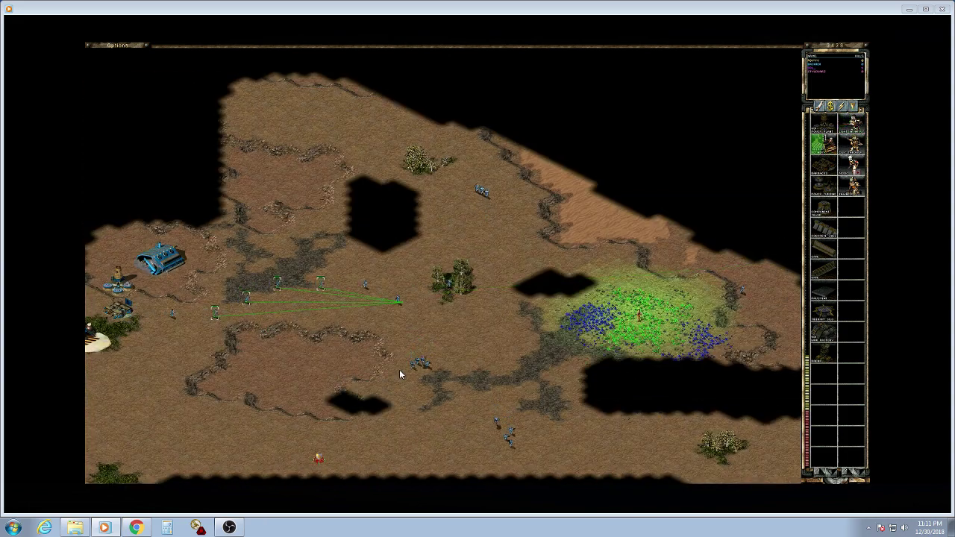
click(400, 375)
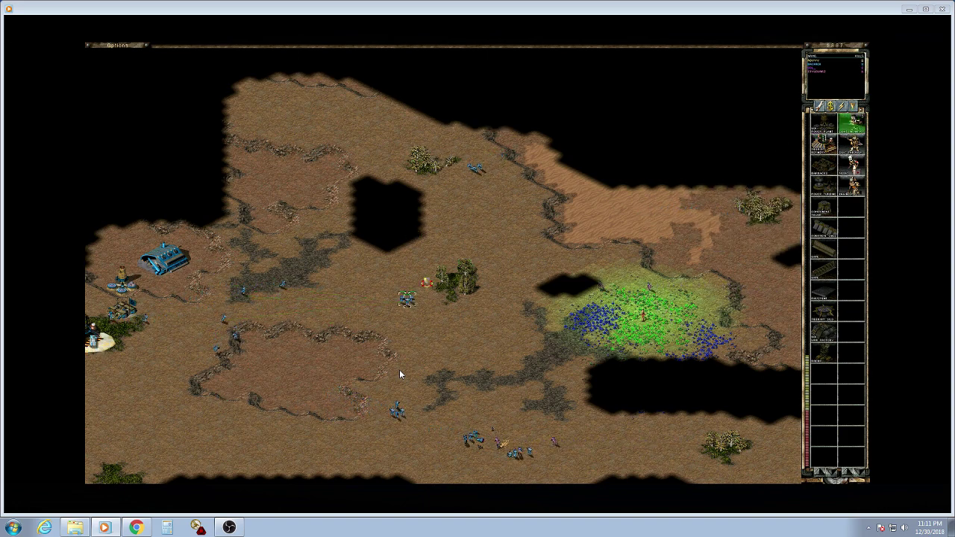
key(Left)
key(Left)
drag(405, 366, 452, 437)
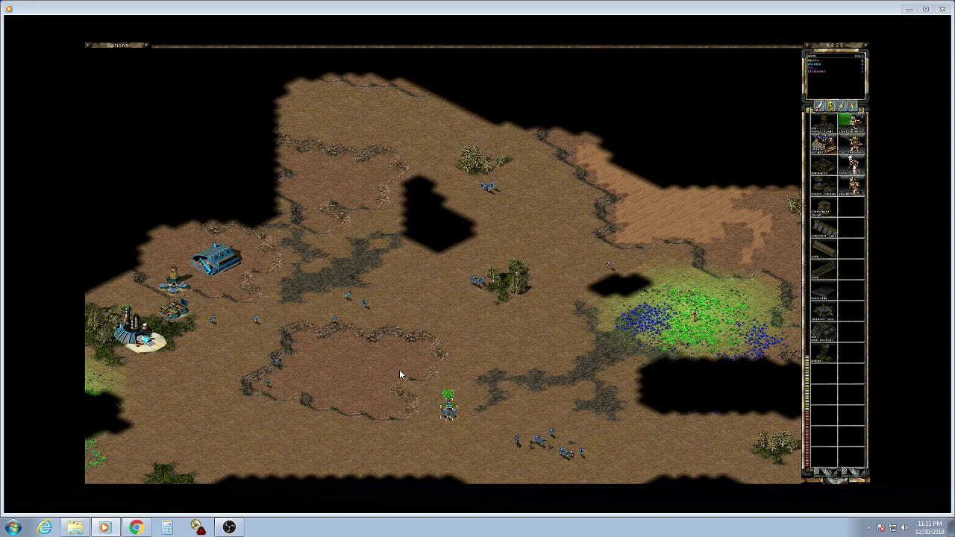
key(h)
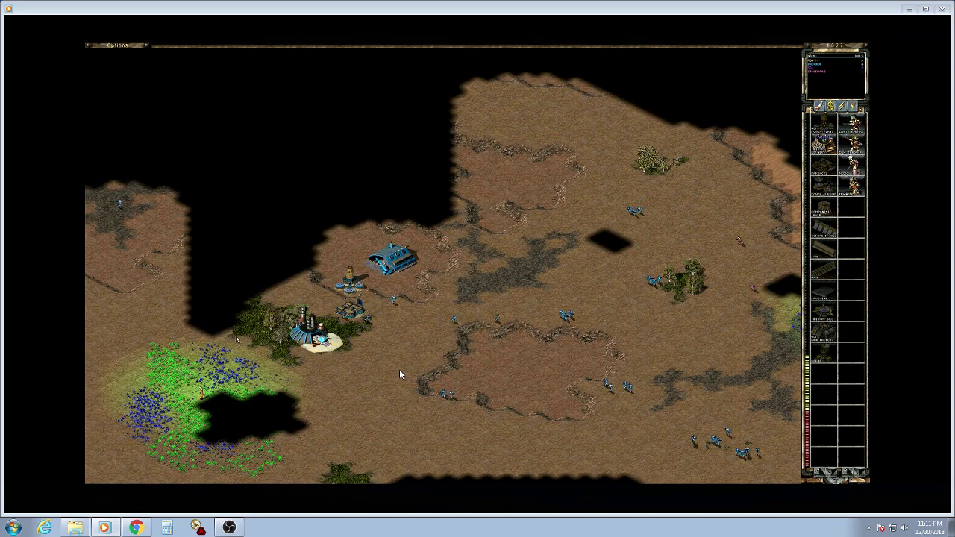
drag(341, 273, 437, 331)
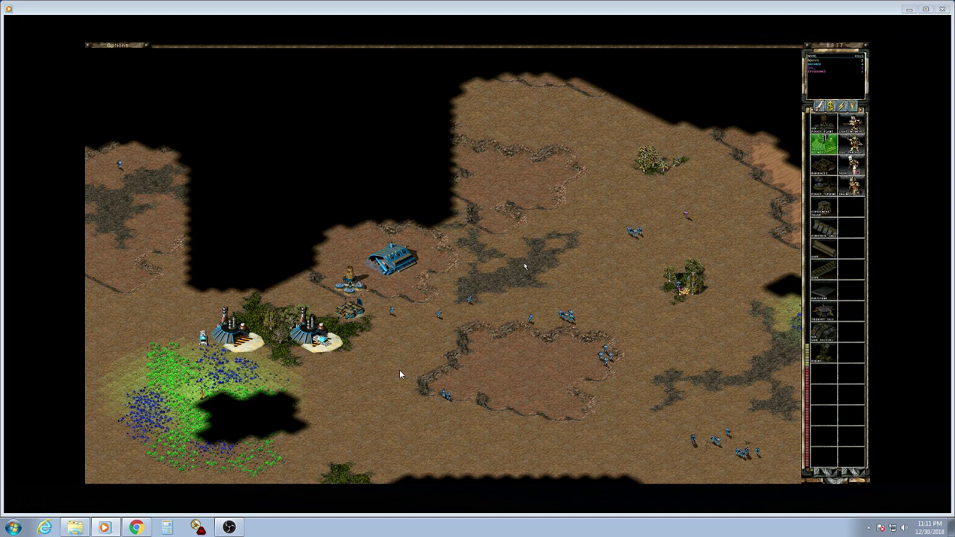
drag(592, 205, 650, 241)
click(608, 227)
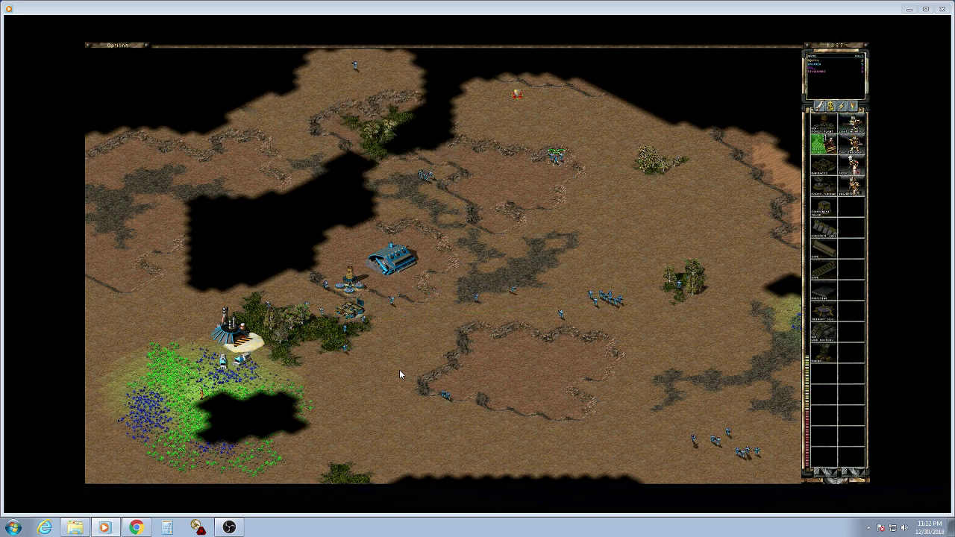
Re-centre on infantry group 1 and select the lower-right infantry.
key(1)
key(1)
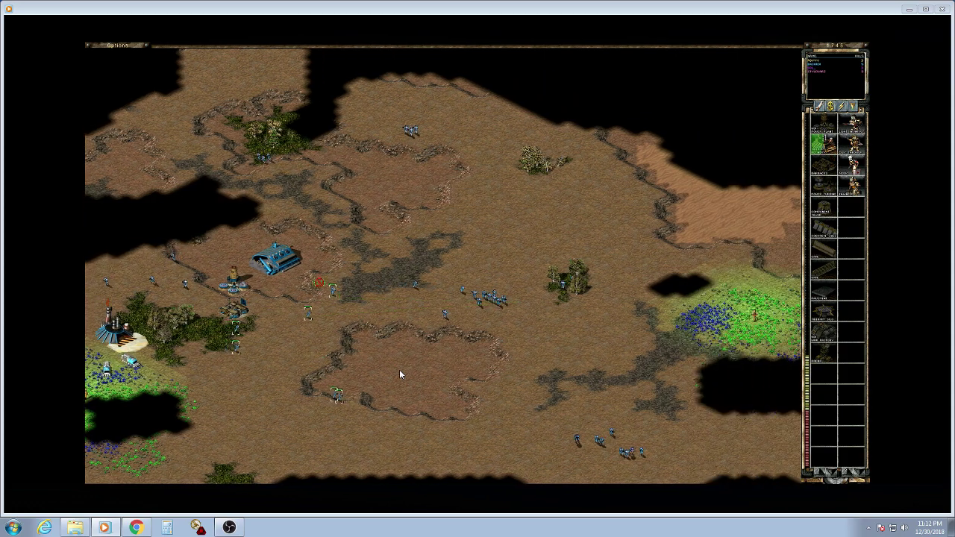
key(h)
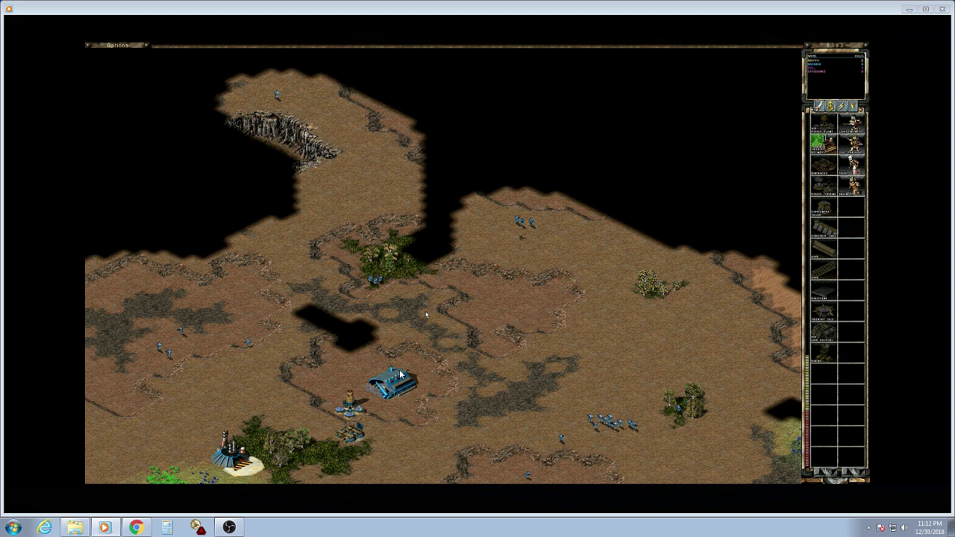
key(h)
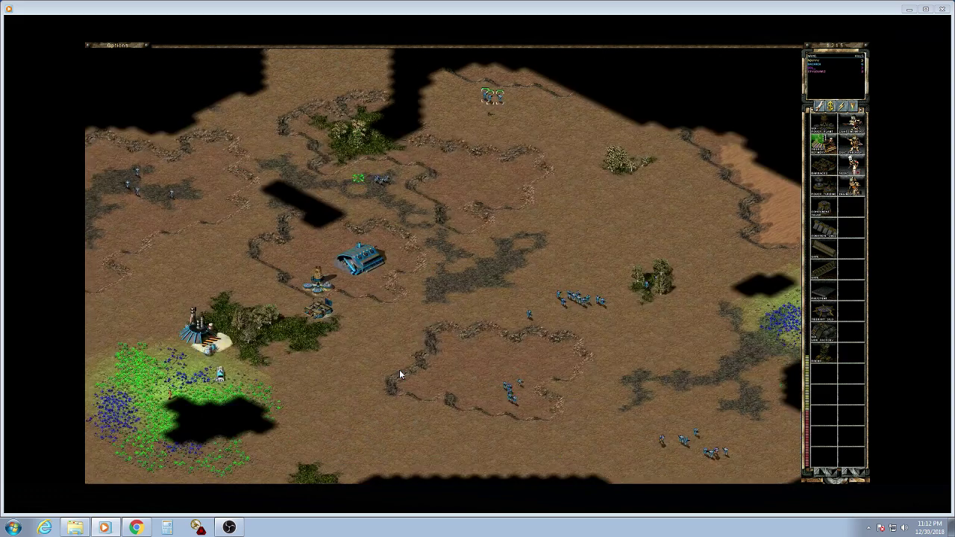
drag(507, 275, 607, 413)
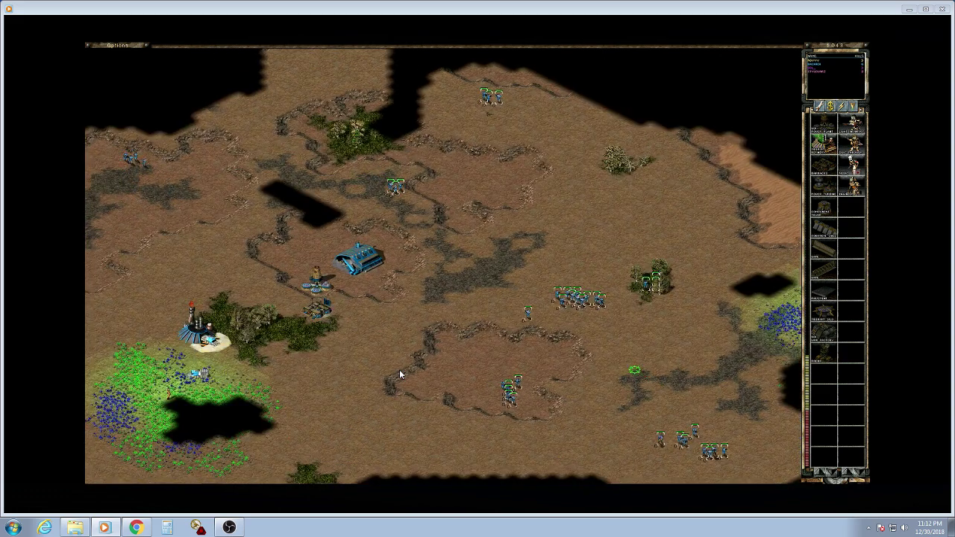
key(space)
key(space)
key(space)
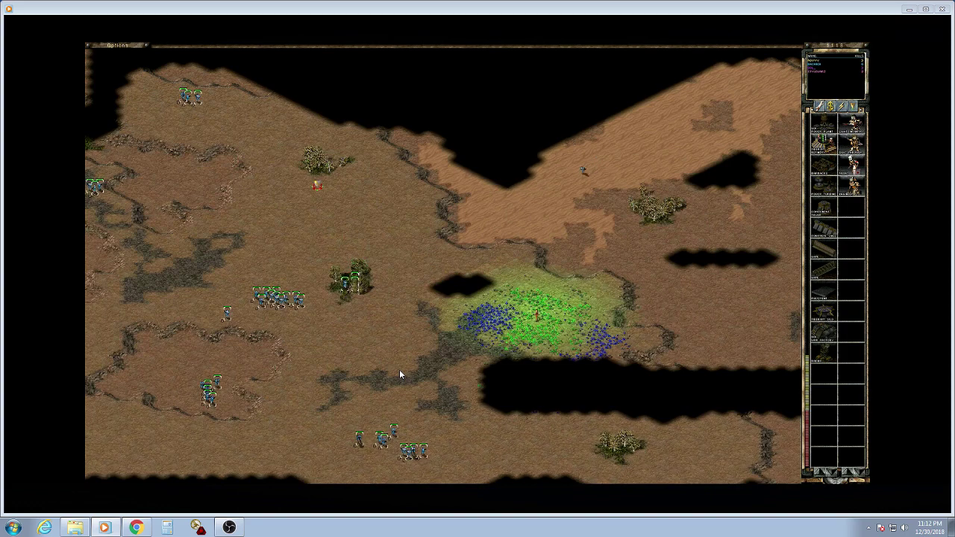
key(h)
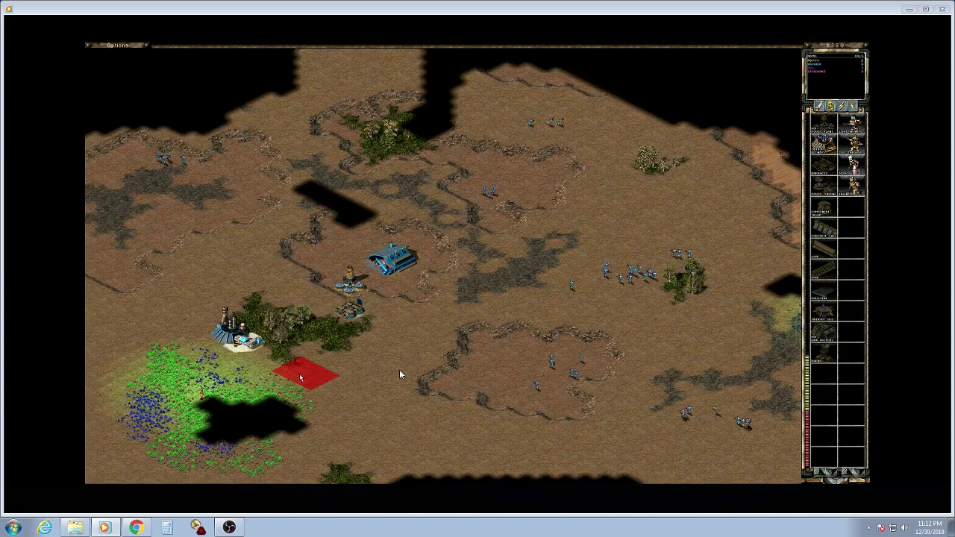
Place the second power plant beside the first and move the infantry groups out.
click(302, 375)
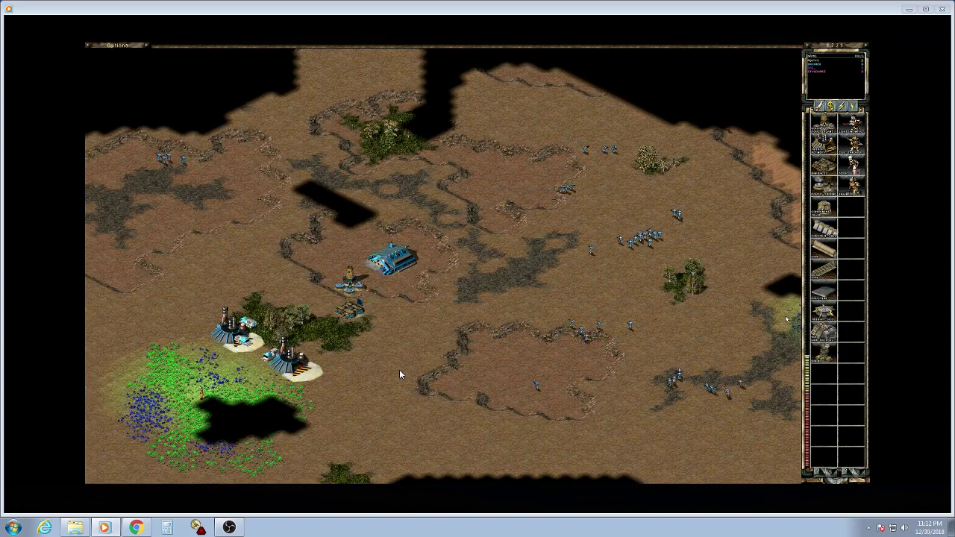
click(639, 188)
drag(368, 107, 127, 252)
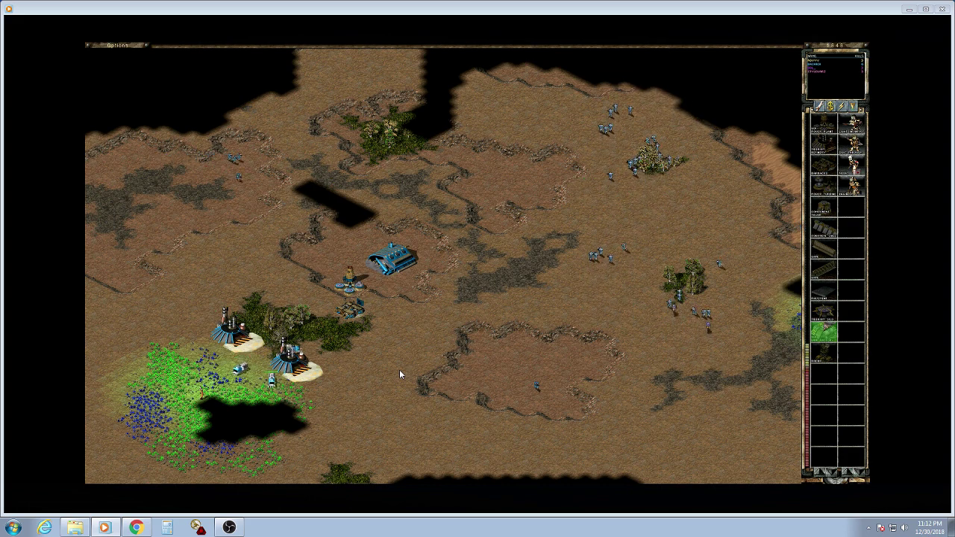
key(Home)
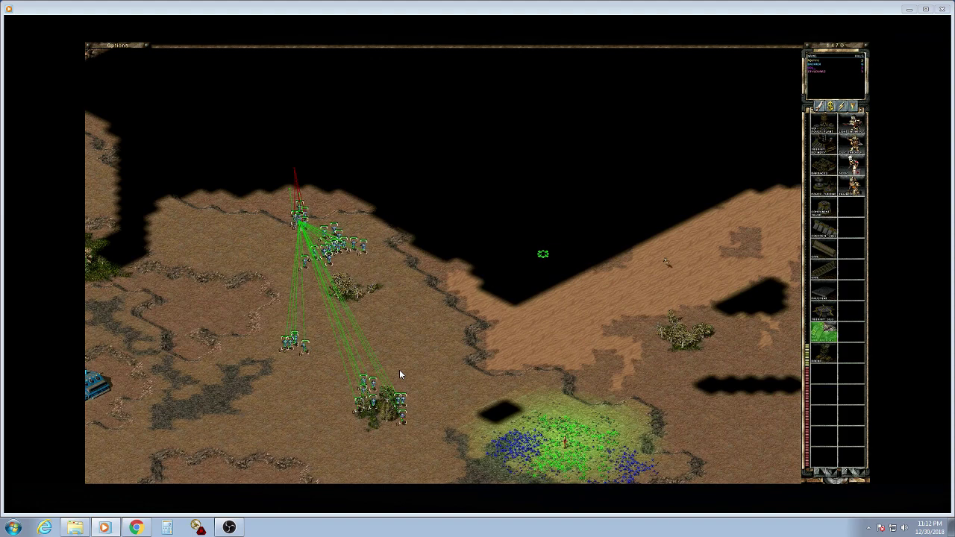
key(h)
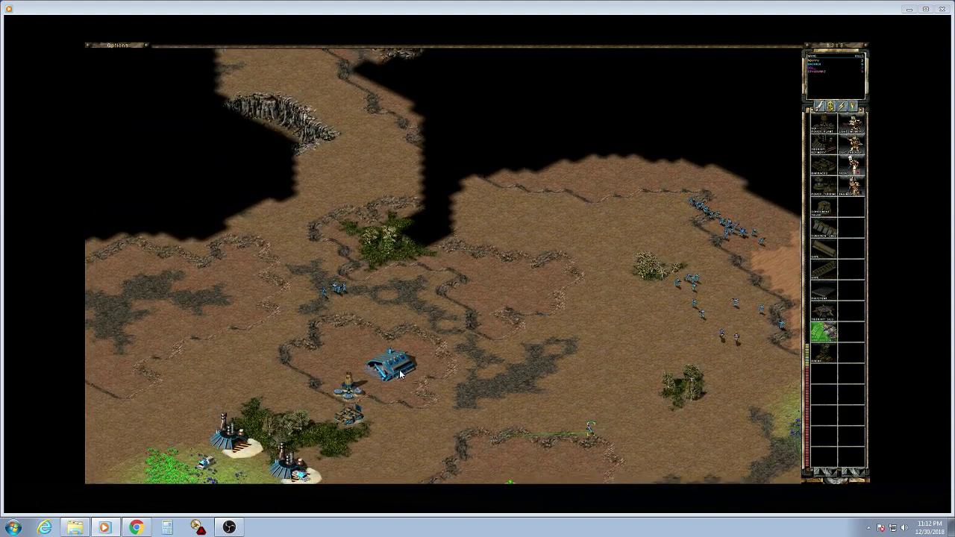
Pan the map east and south to look over the tiberium field.
key(Down)
key(Right)
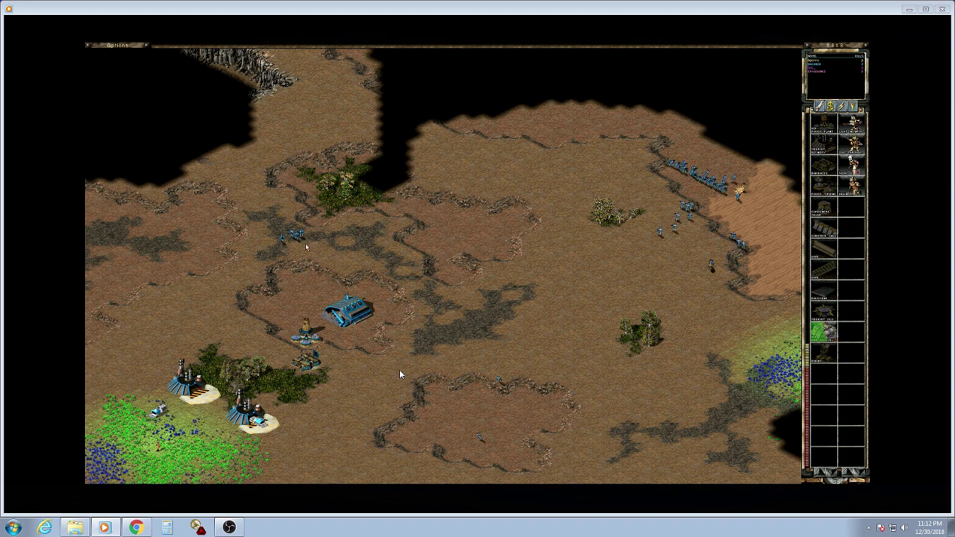
key(Up)
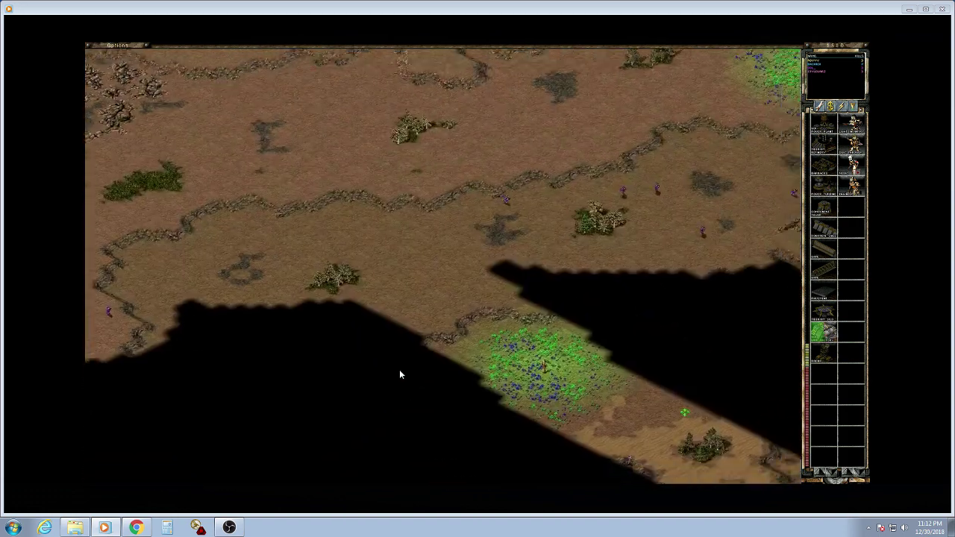
key(Right)
key(h)
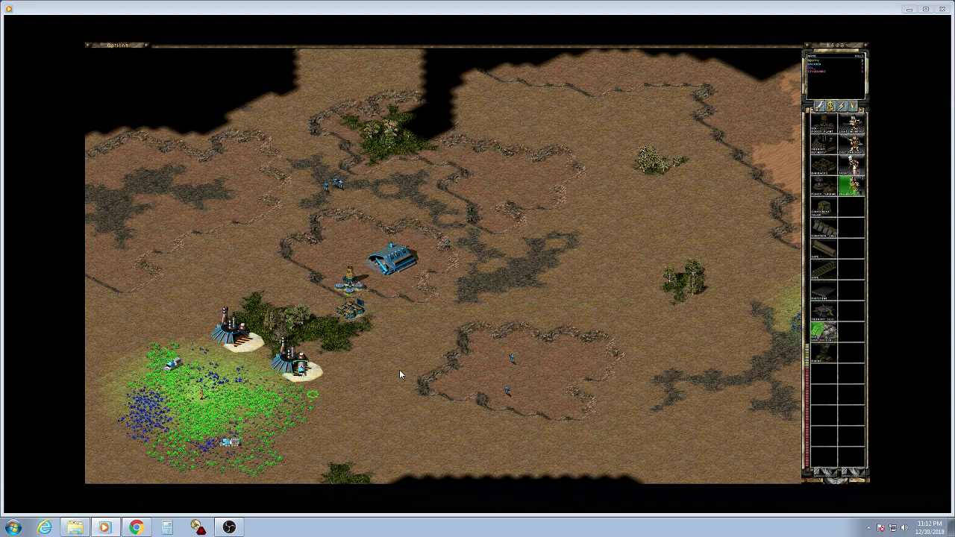
key(Right)
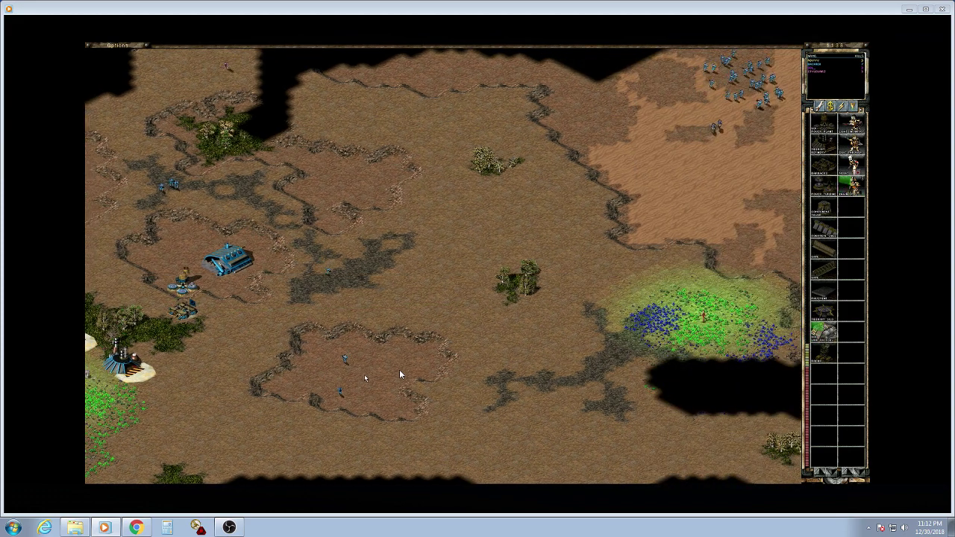
key(Down)
key(Right)
key(Right)
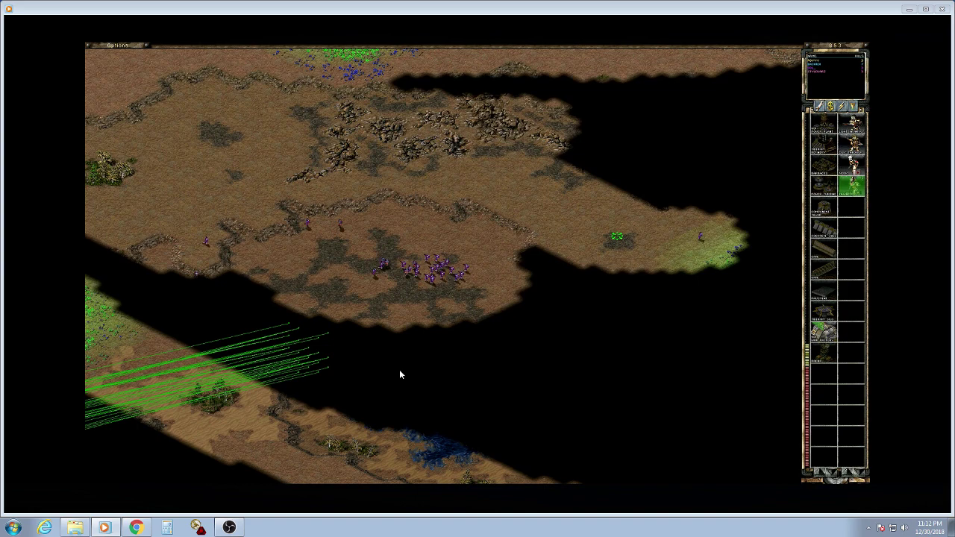
key(Left)
key(Left)
key(Left)
key(Right)
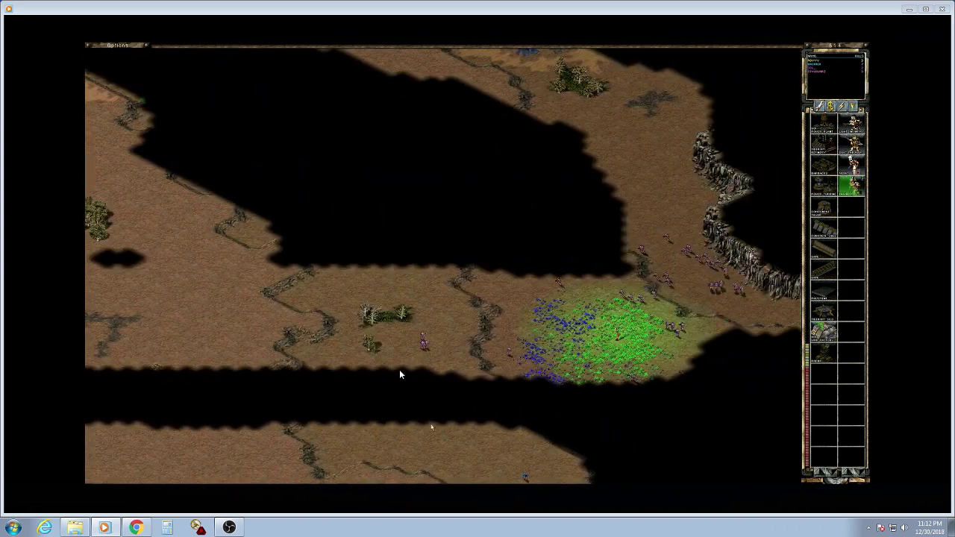
key(Right)
key(Left)
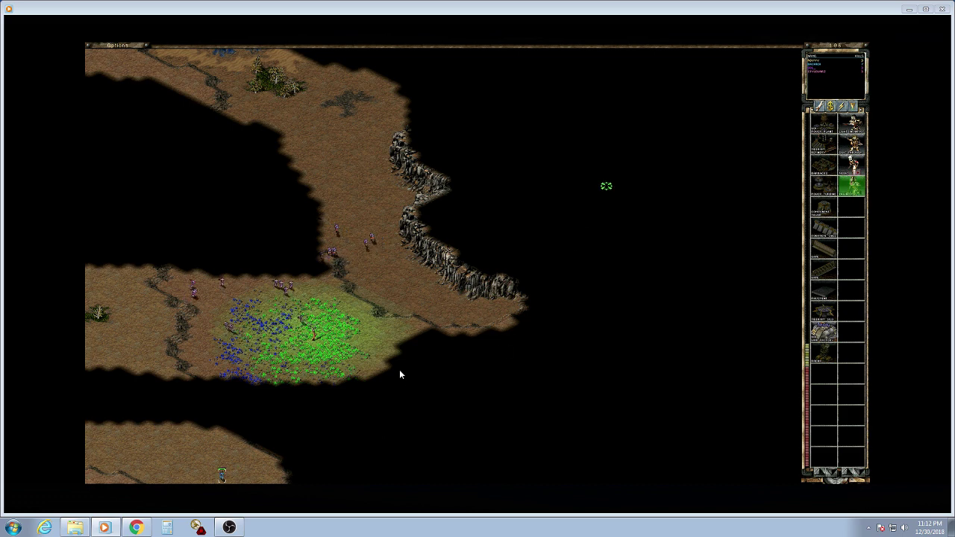
Place the ready building north of the power plants and queue two new builds.
key(h)
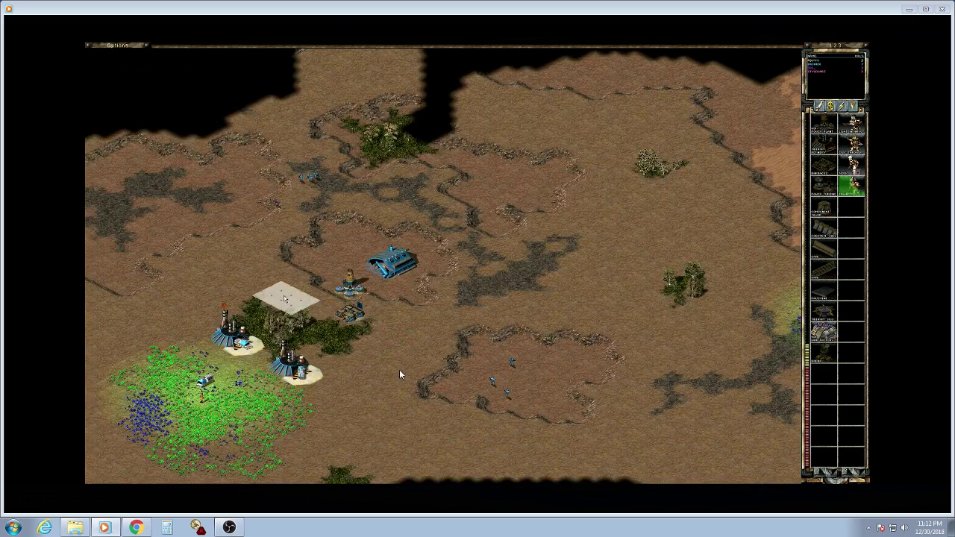
click(284, 299)
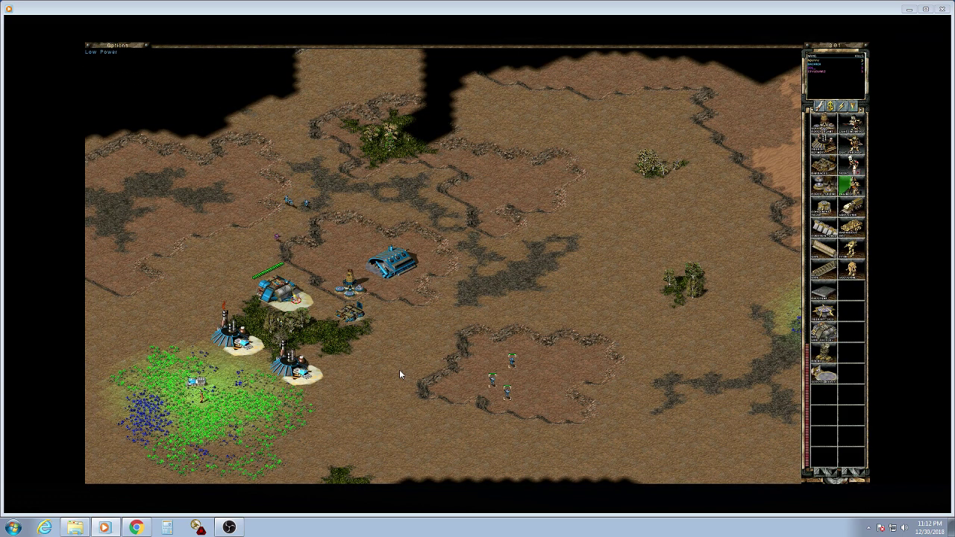
click(824, 187)
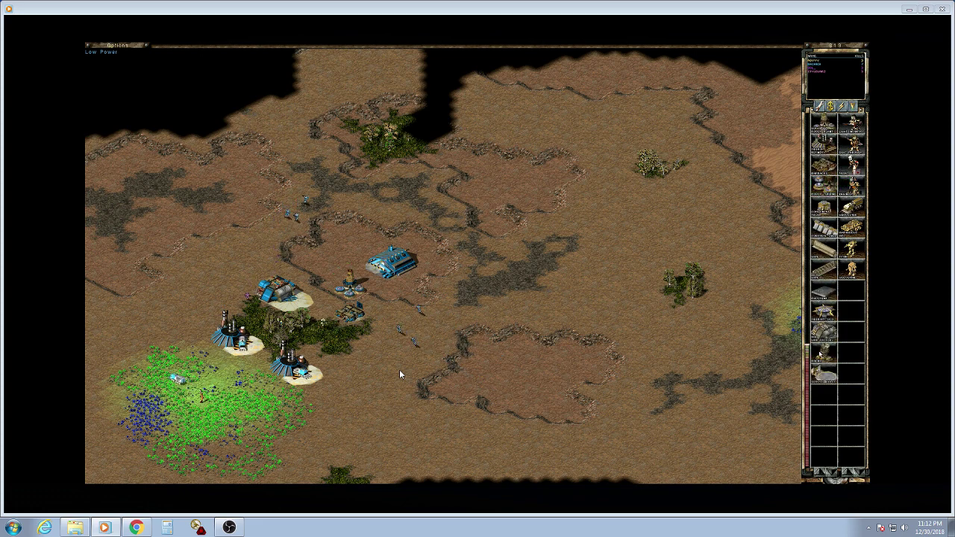
click(824, 353)
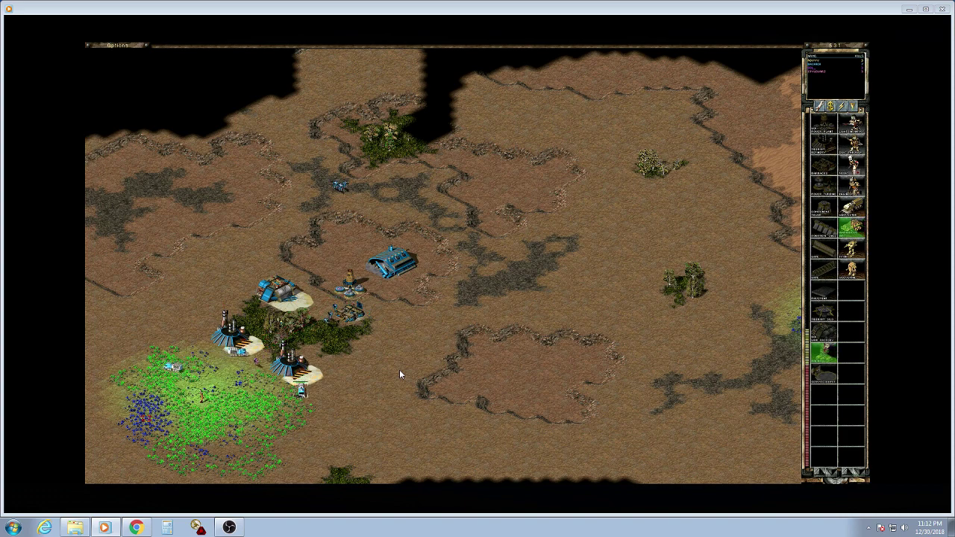
key(F1)
key(F2)
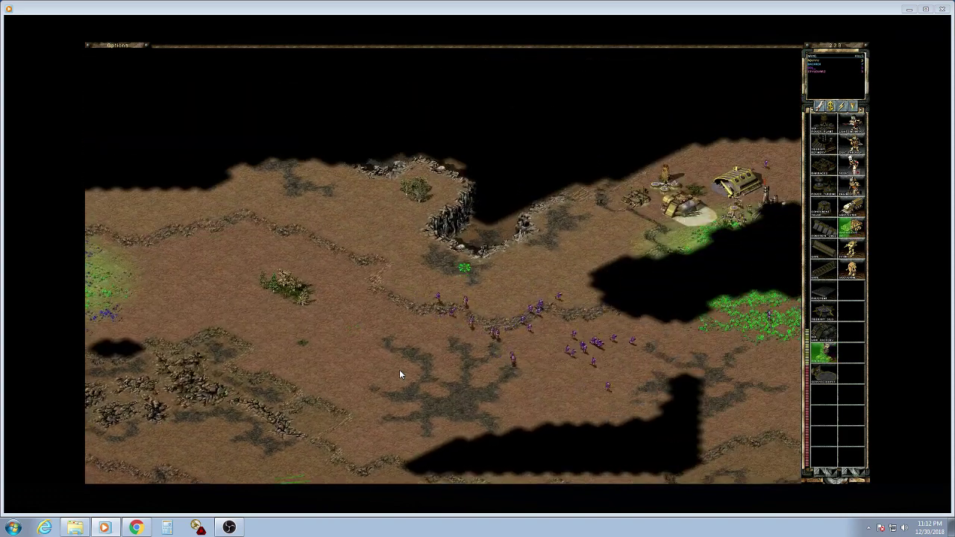
key(h)
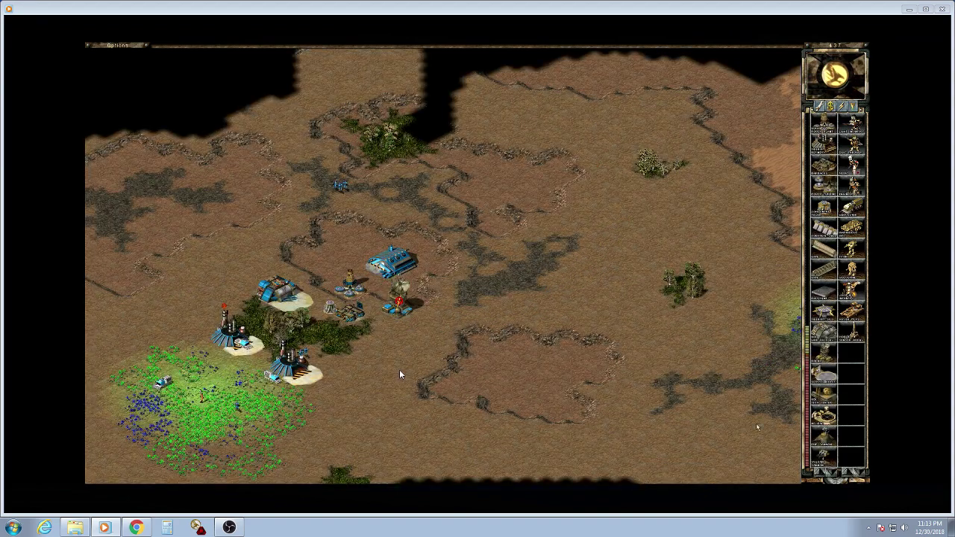
key(1)
key(1)
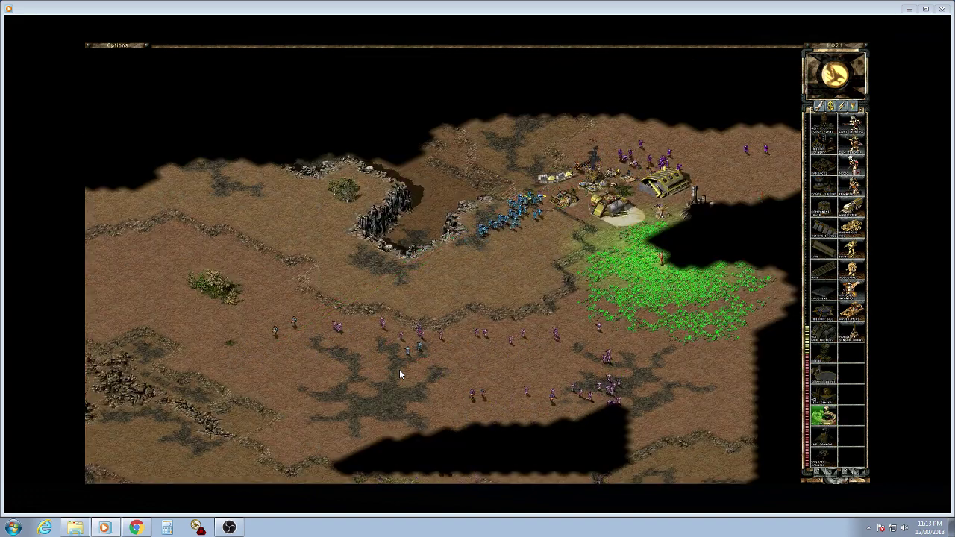
key(space)
key(space)
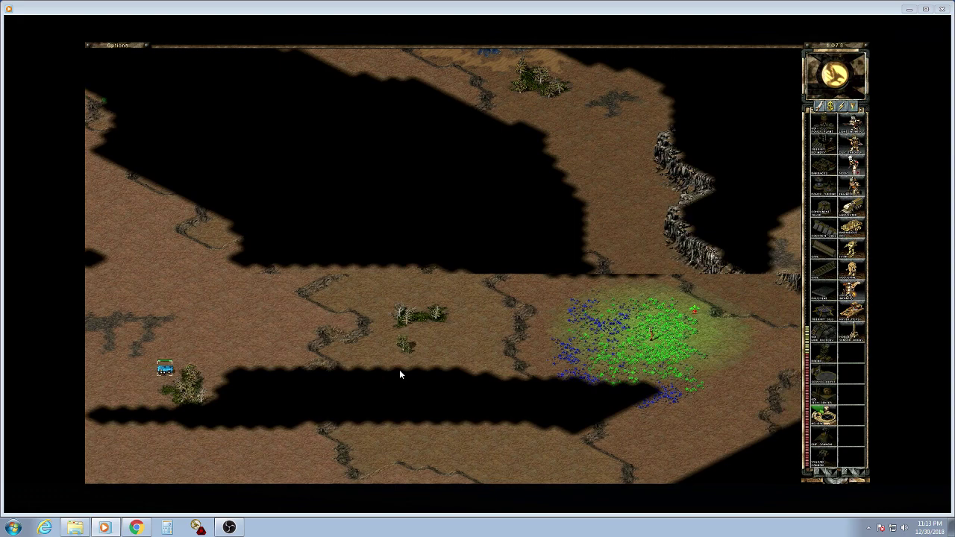
key(space)
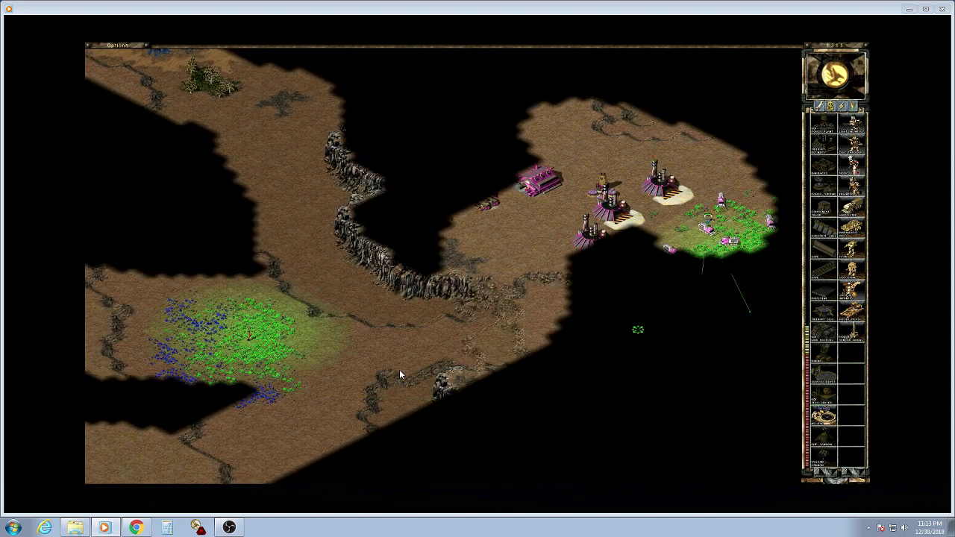
key(h)
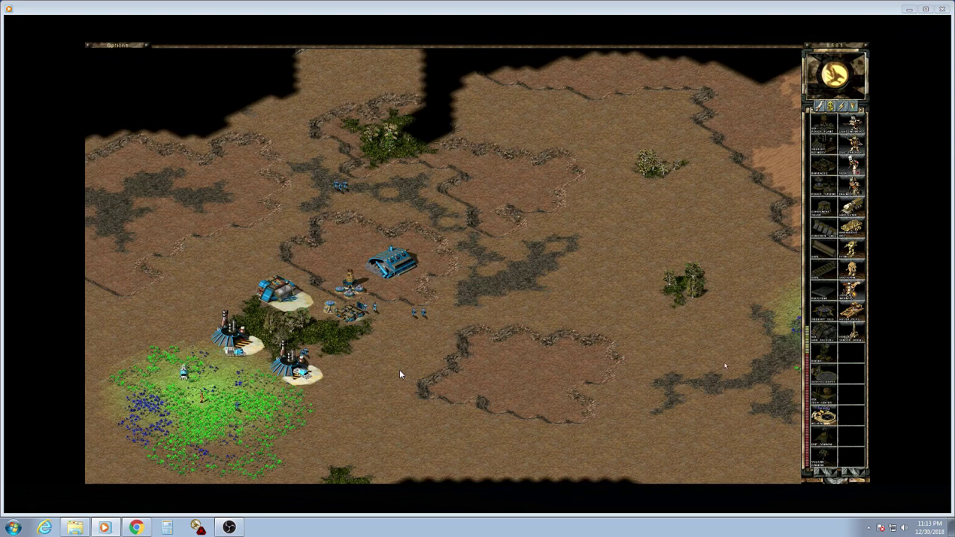
key(space)
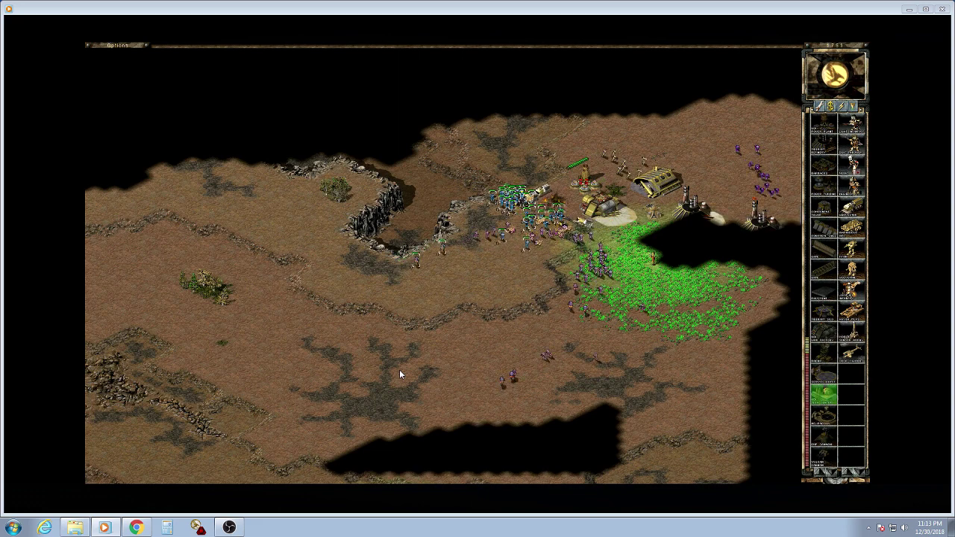
key(space)
key(space)
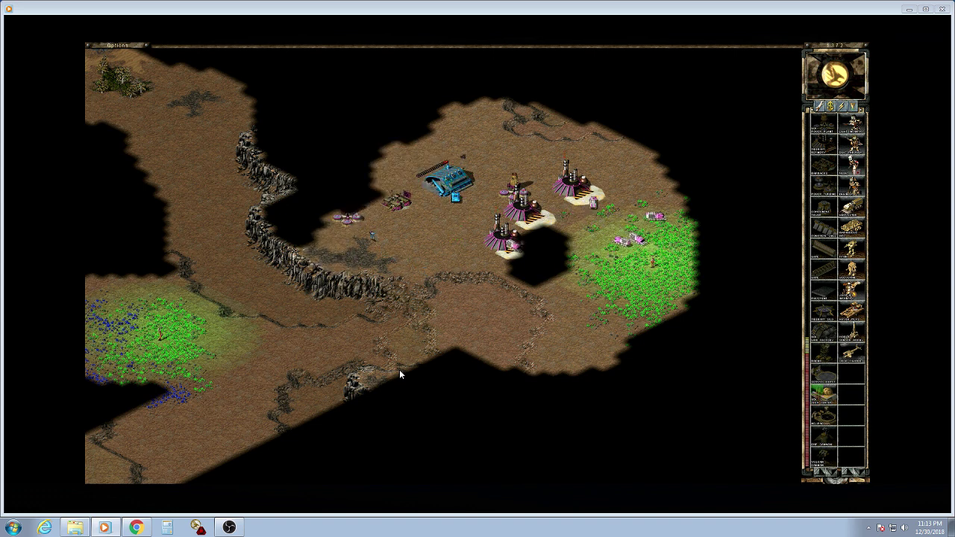
key(n)
key(n)
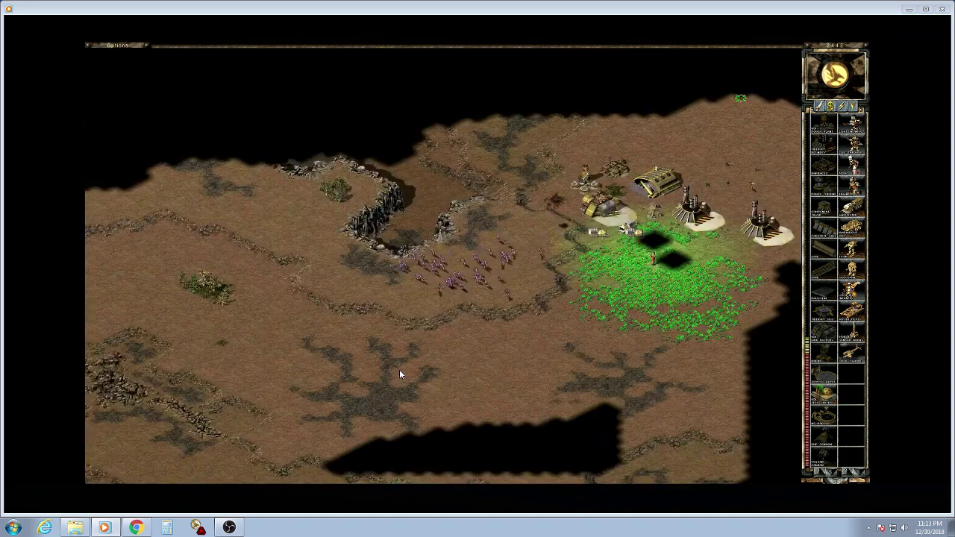
key(shift+n)
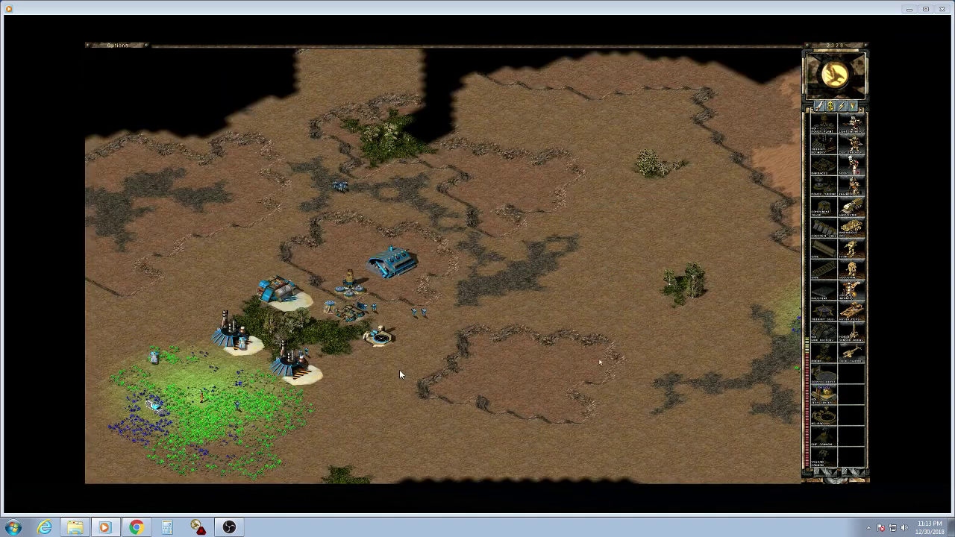
Place the finished structure near the base and queue two more production items.
click(337, 356)
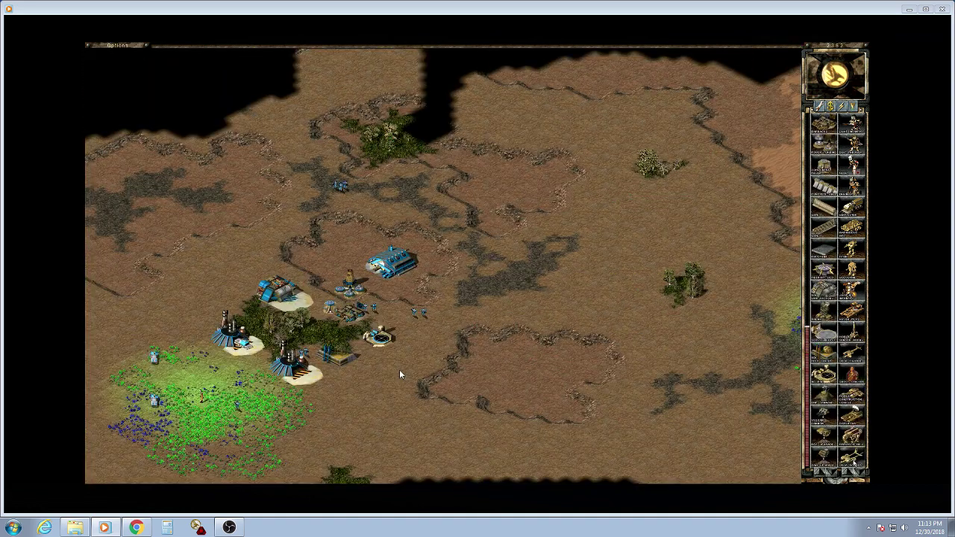
click(852, 456)
click(825, 142)
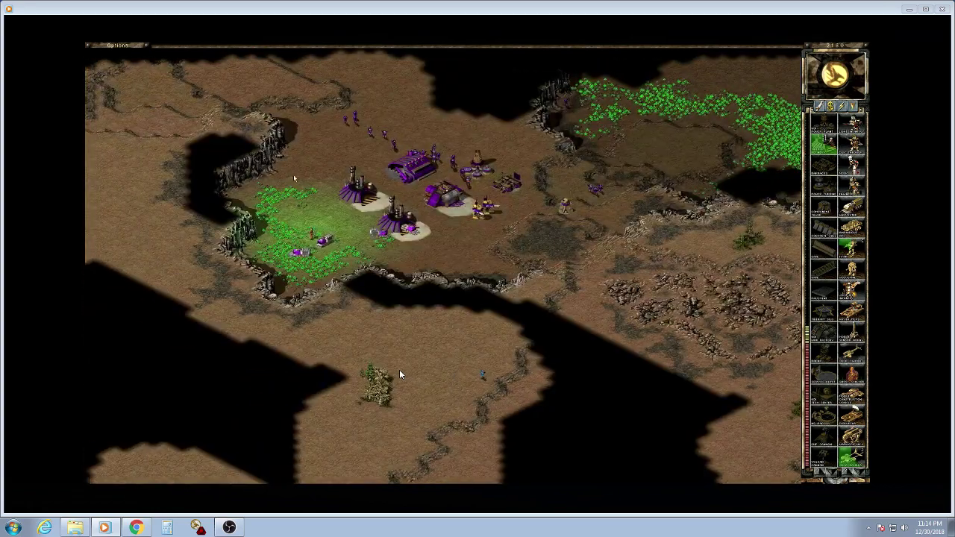
key(h)
Cycle the view through the purple, pink and yellow enemy bases, then return home.
key(h)
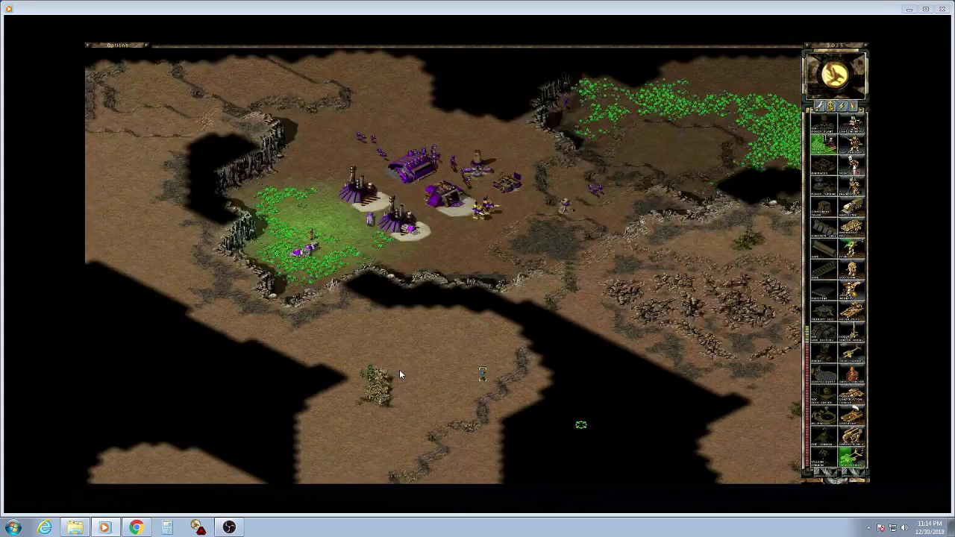
key(h)
key(h)
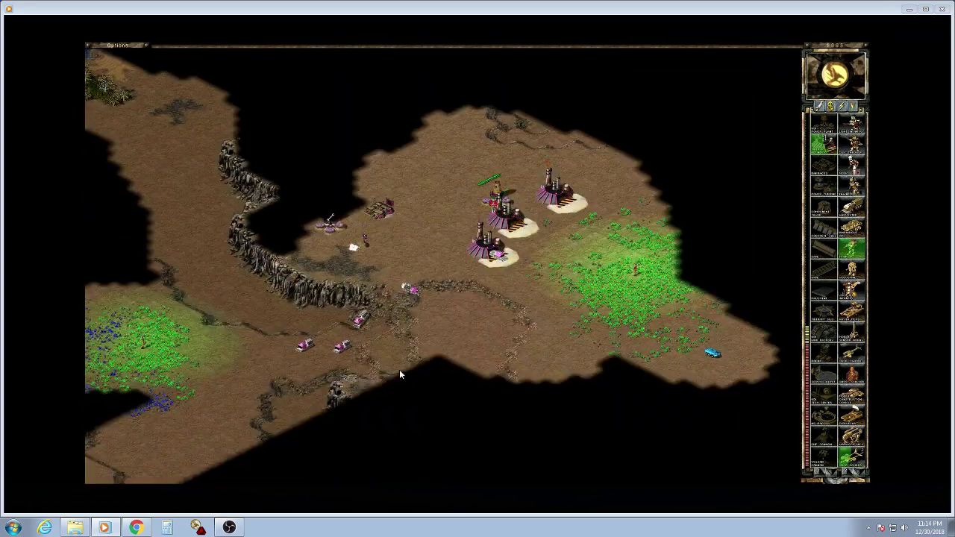
key(h)
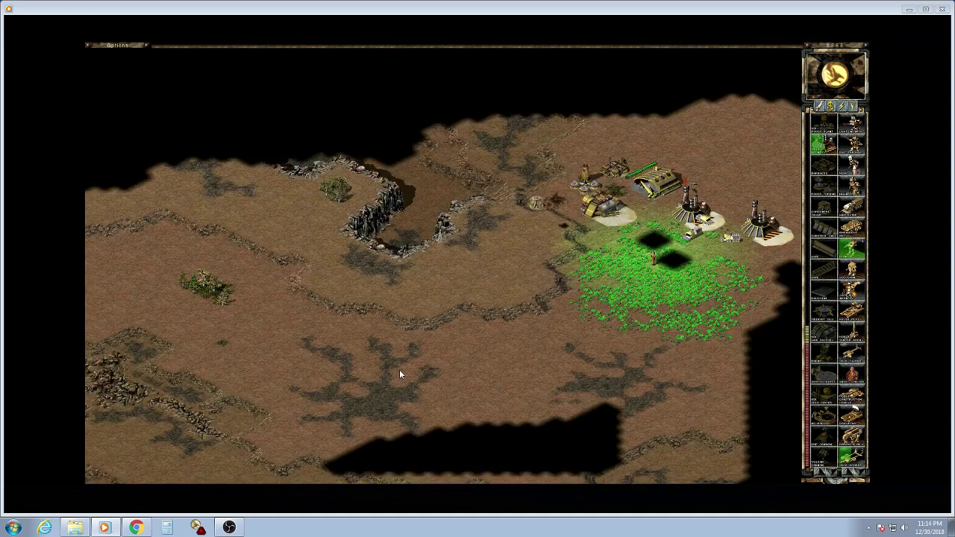
key(h)
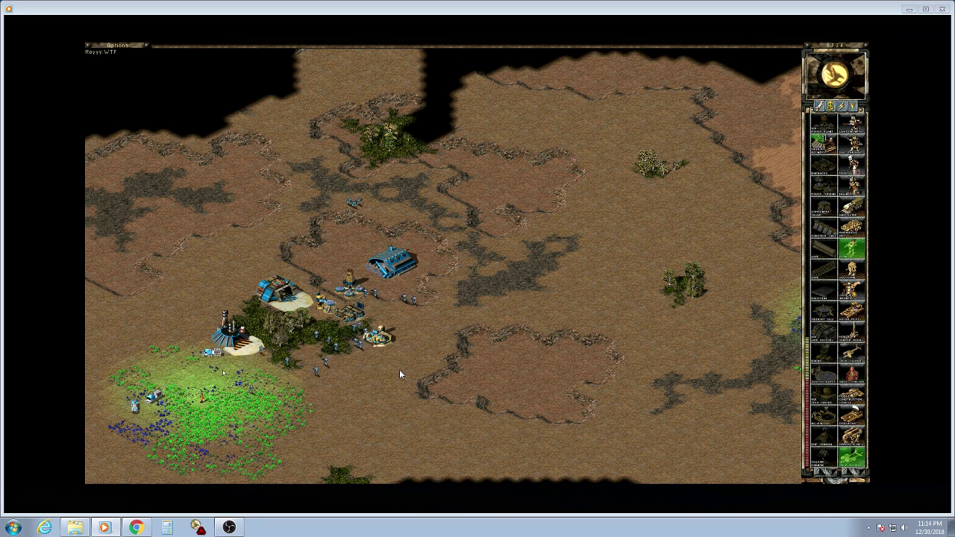
key(space)
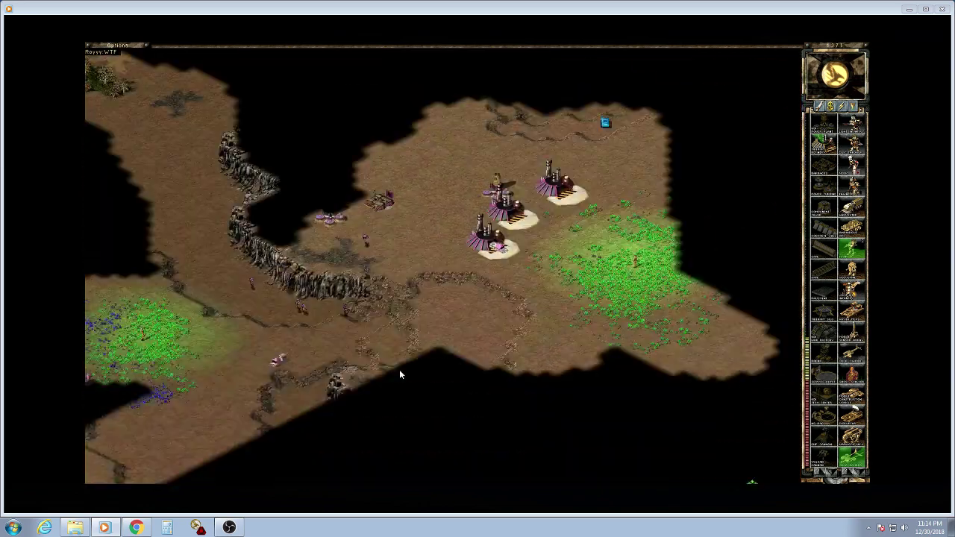
key(space)
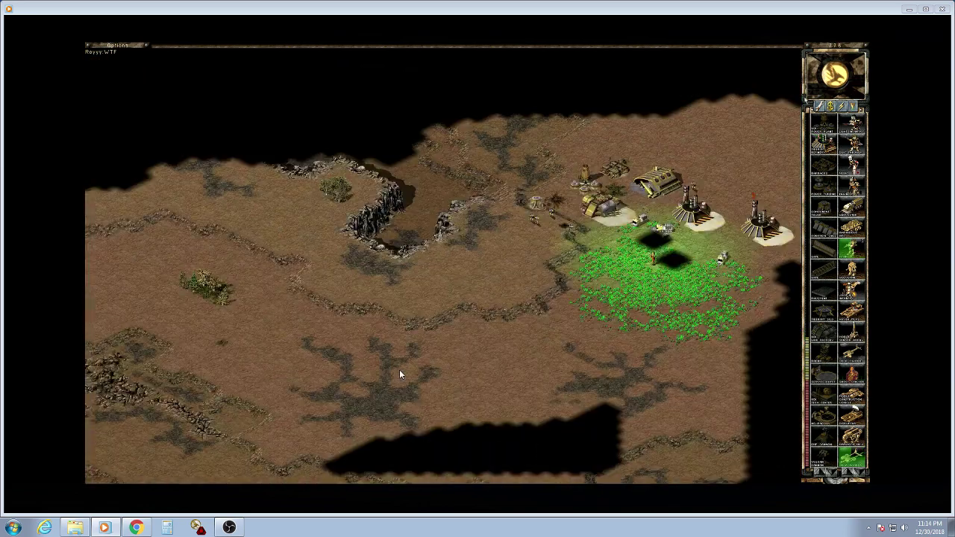
key(space)
key(h)
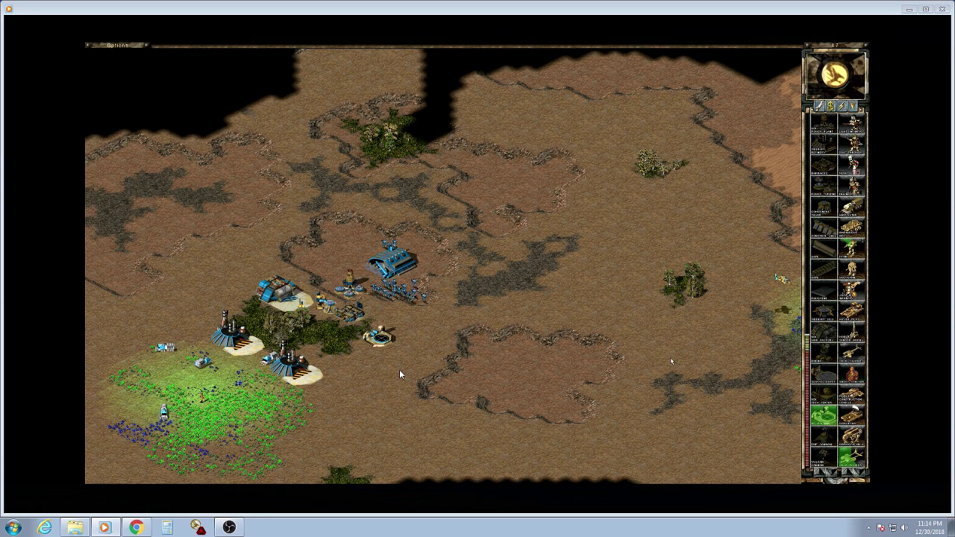
Check the distant tiberium field and the purple base, then return to the blue base.
key(space)
key(h)
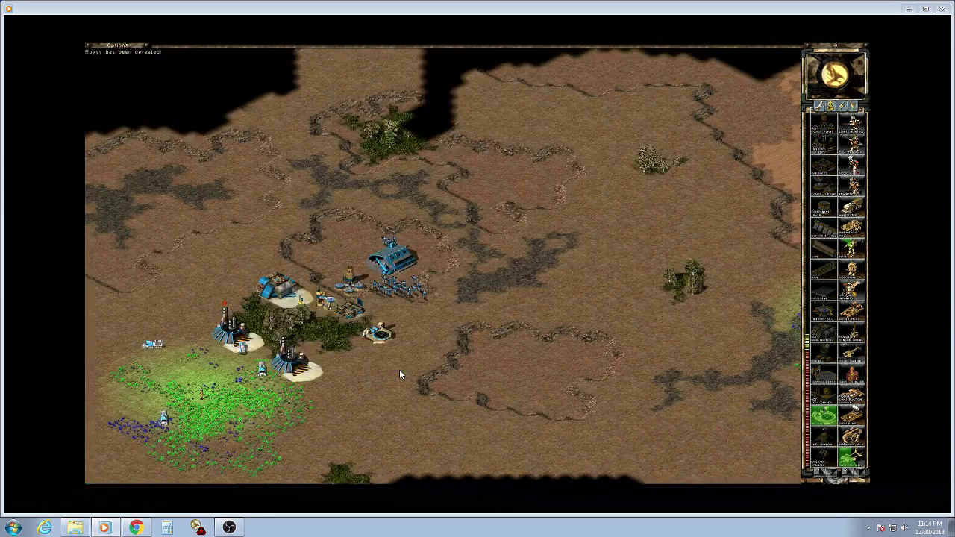
key(space)
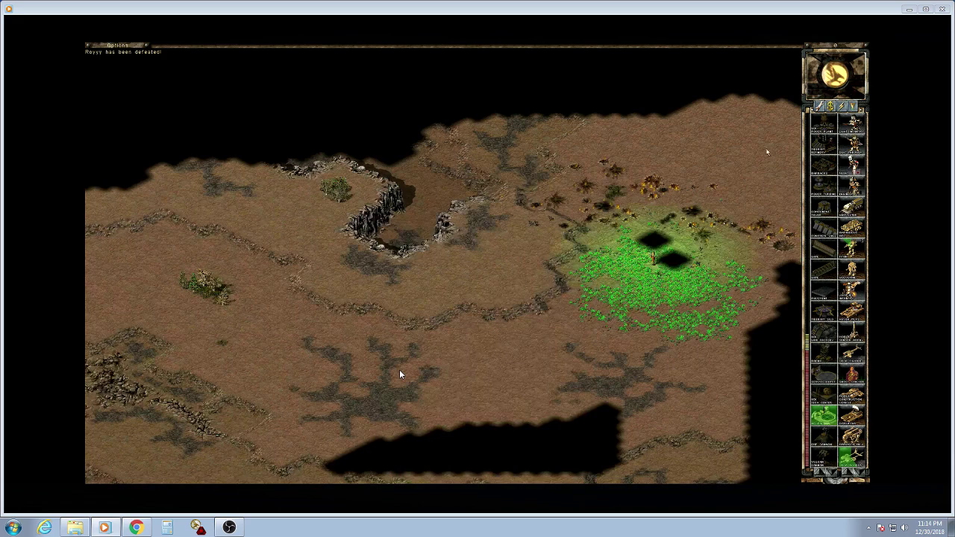
key(space)
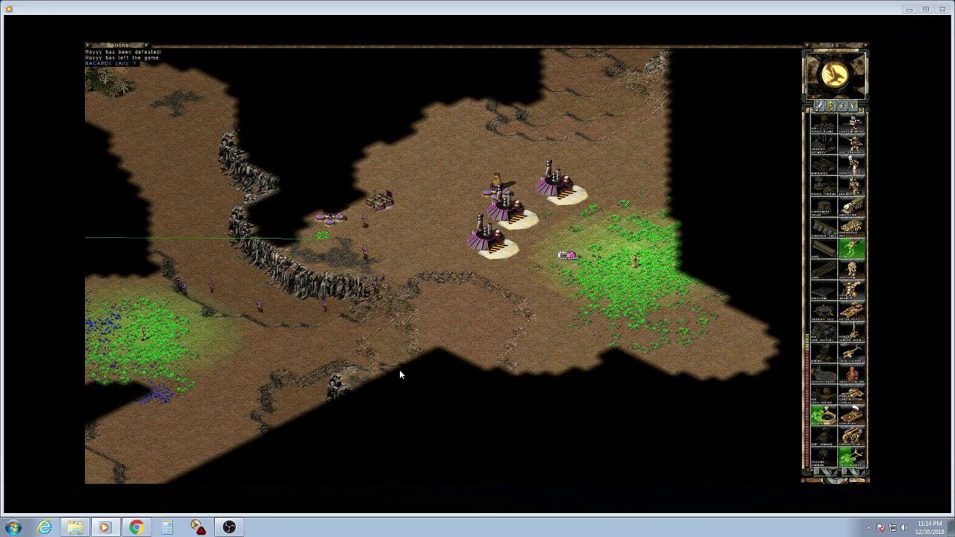
key(Up)
key(Left)
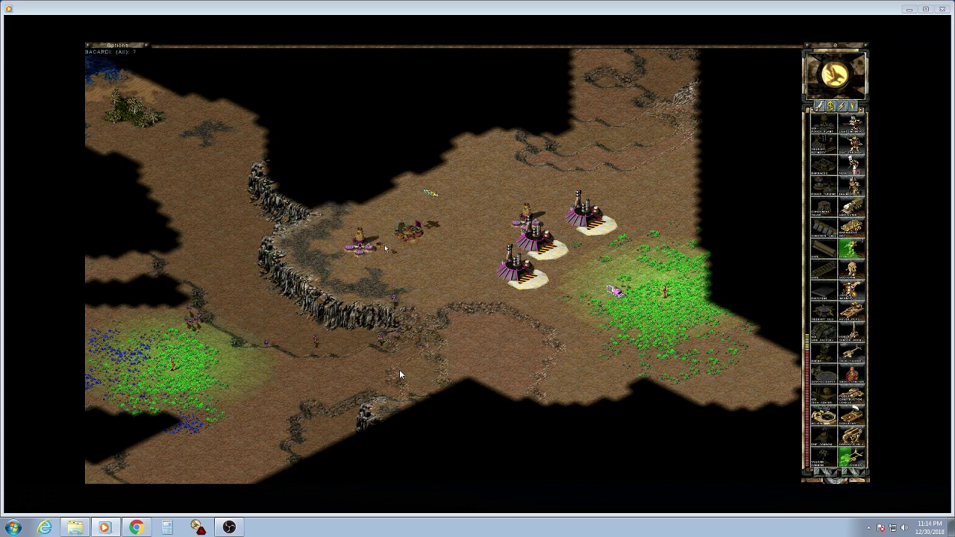
key(h)
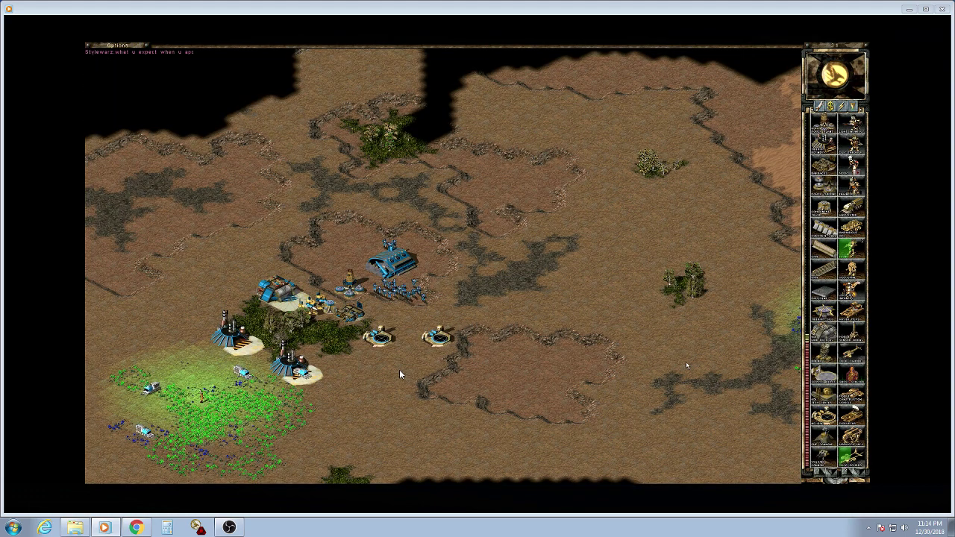
Jump the view over to the purple base and another map area.
key(space)
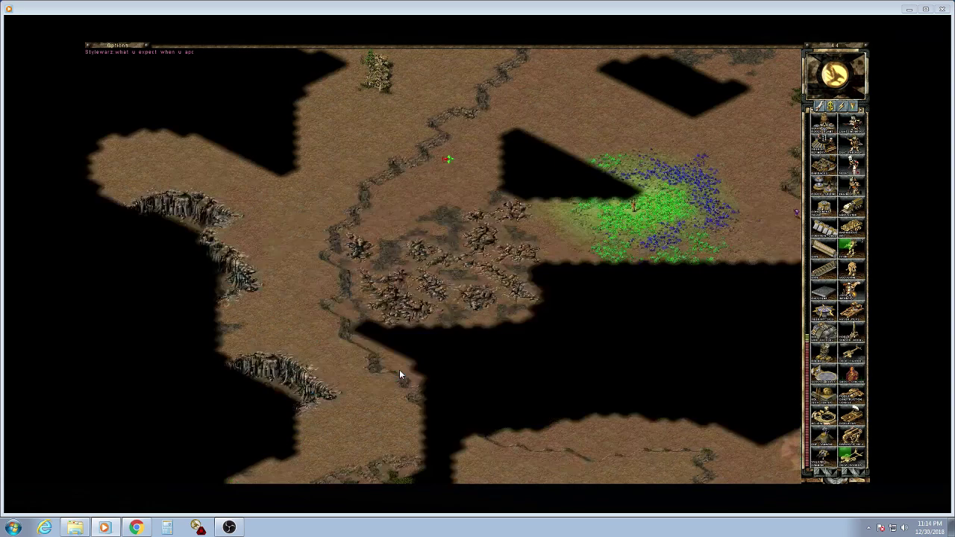
key(space)
key(space)
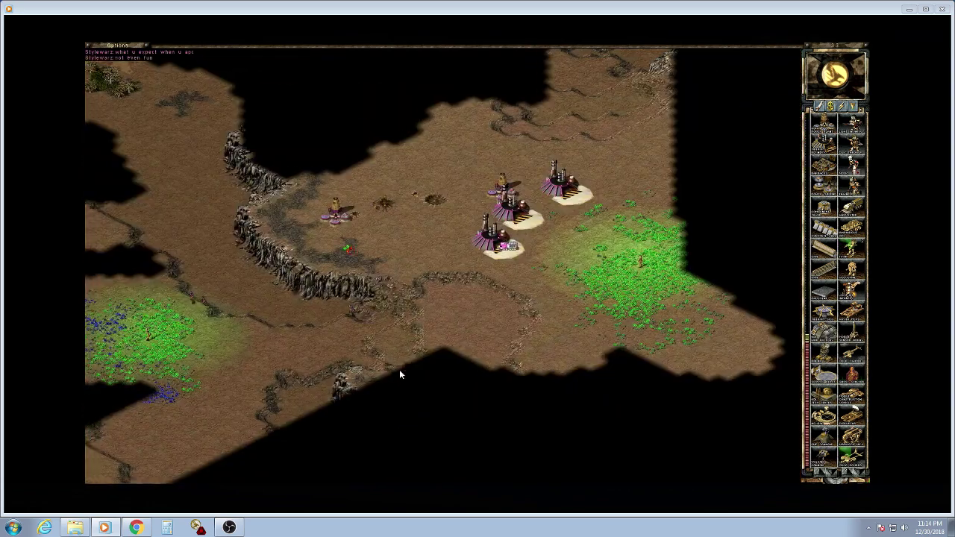
key(space)
key(space)
key(space)
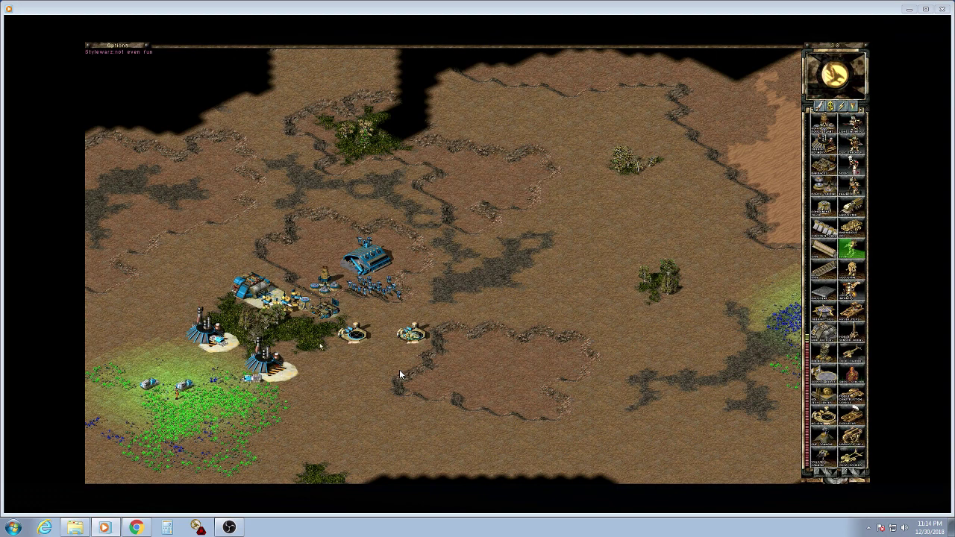
Scroll the view east from the home base toward the tiberium field.
key(space)
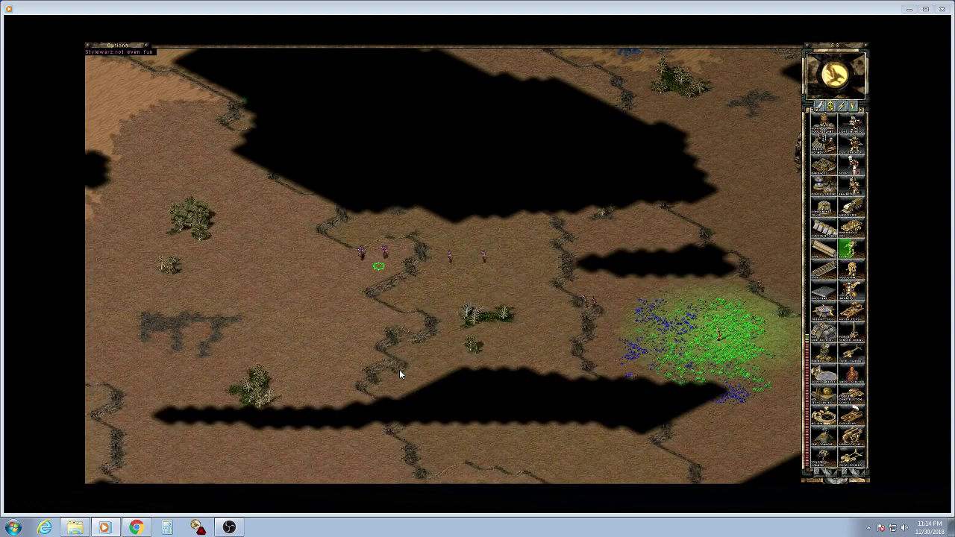
key(space)
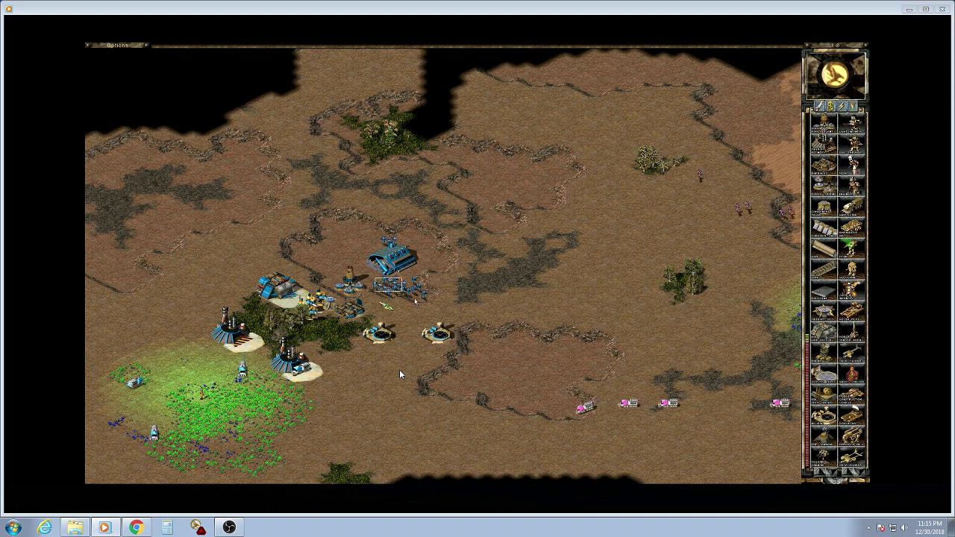
key(Right)
key(Right)
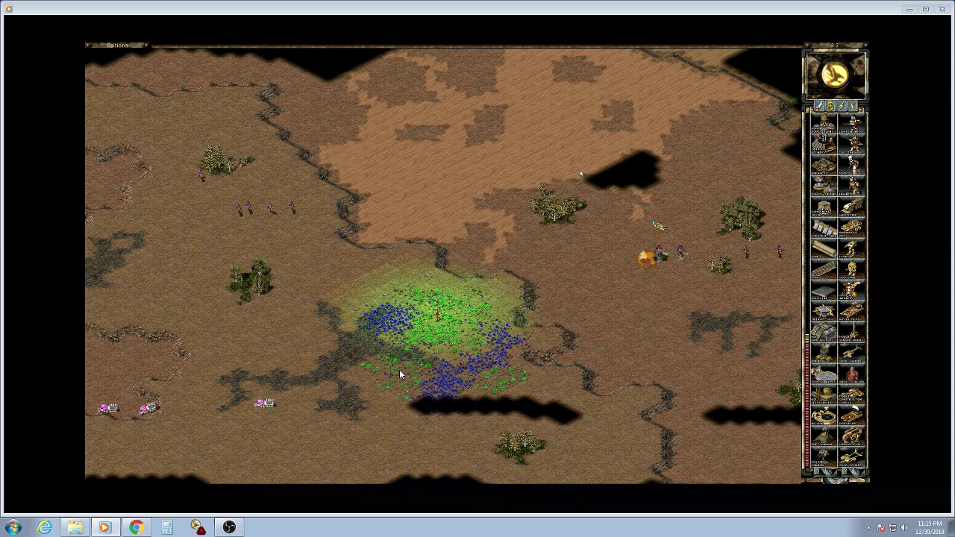
key(h)
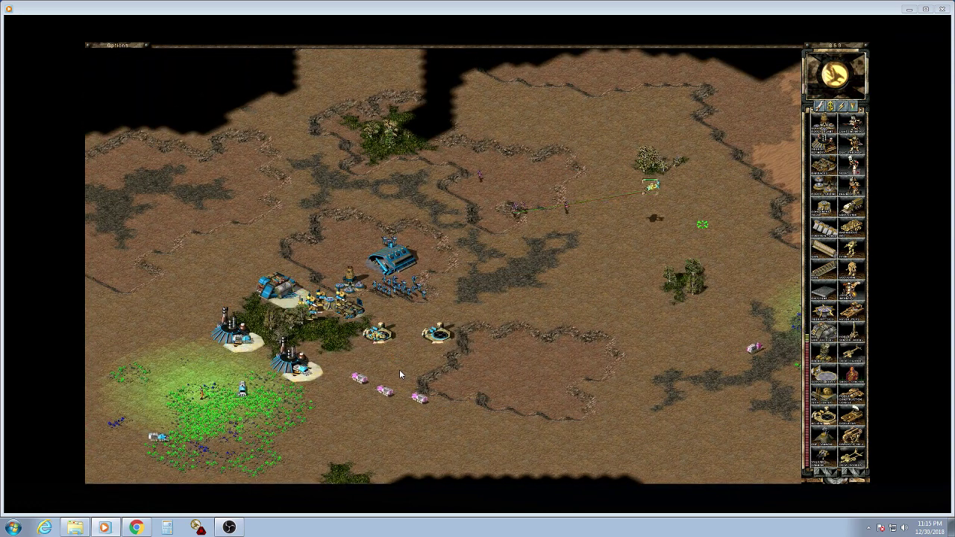
key(Right)
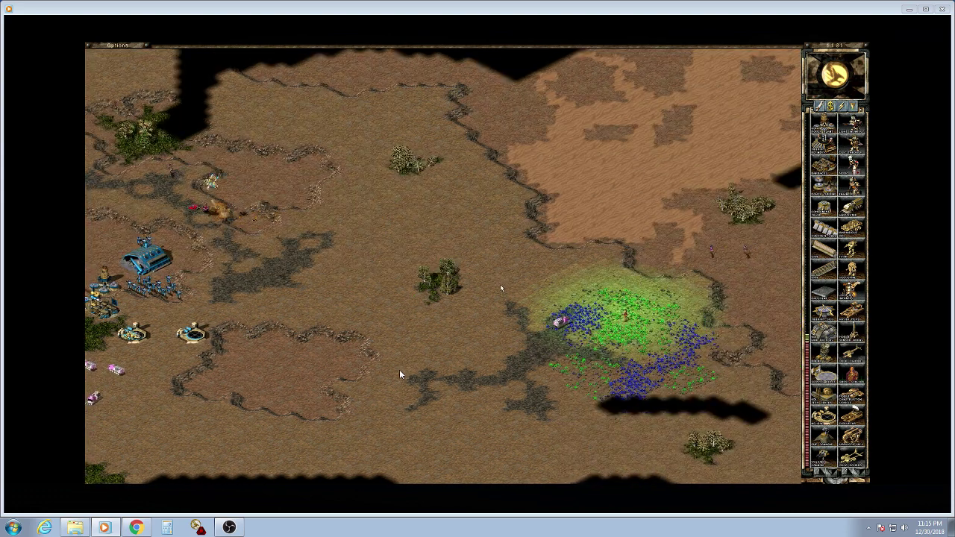
key(Right)
key(h)
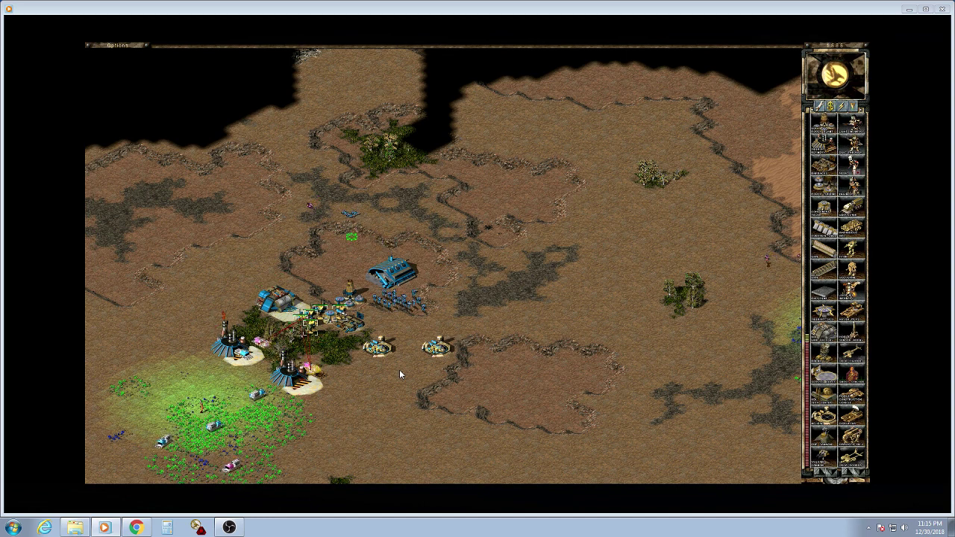
key(Right)
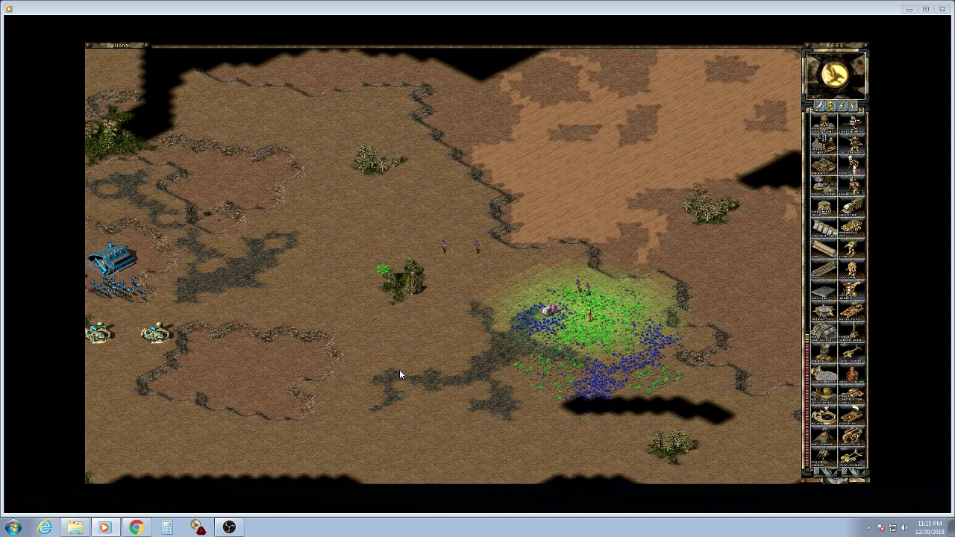
Recall infantry group 1 and box-select the blue infantry beside the base.
key(Left)
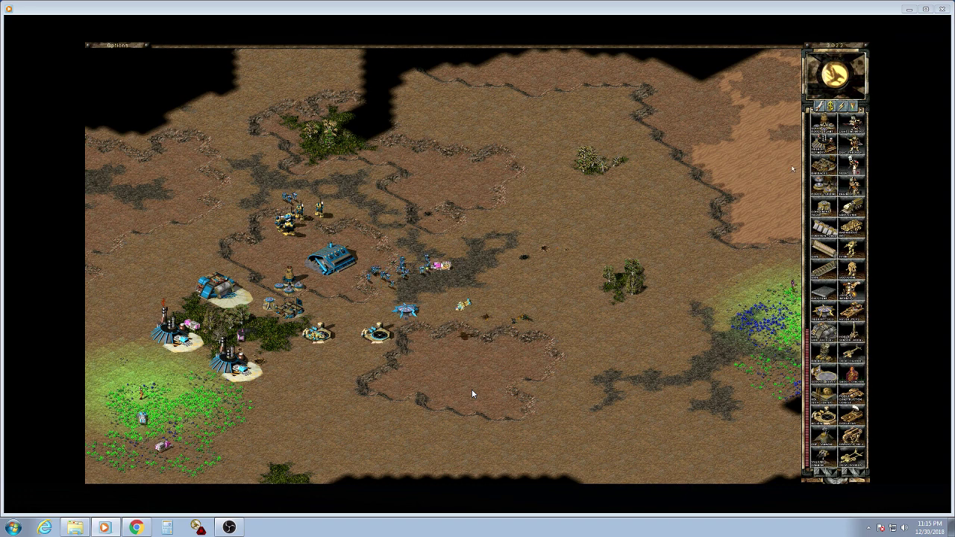
key(1)
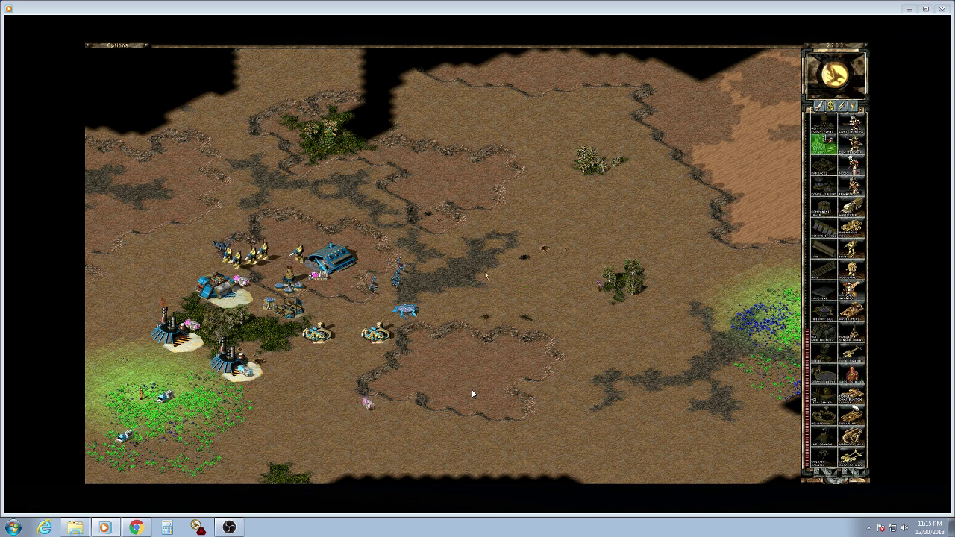
drag(383, 234, 469, 309)
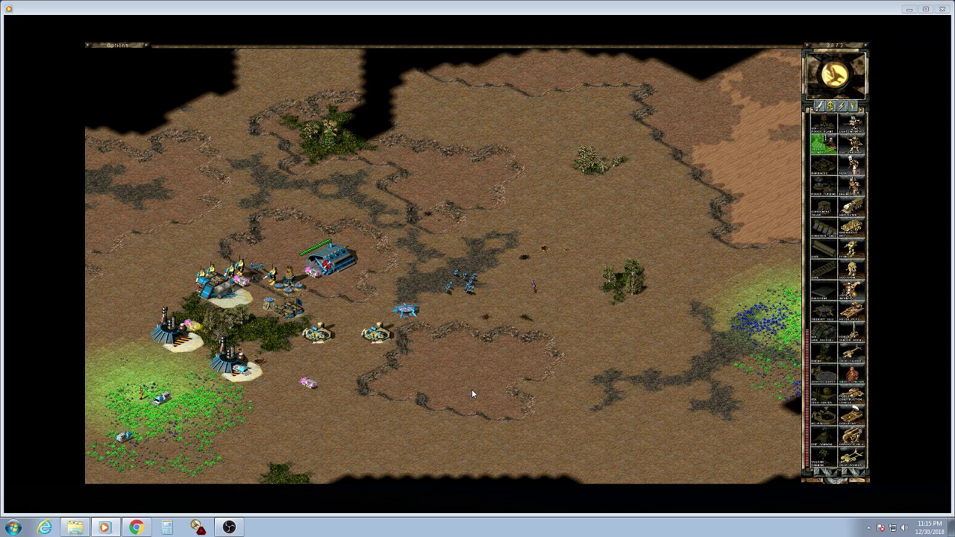